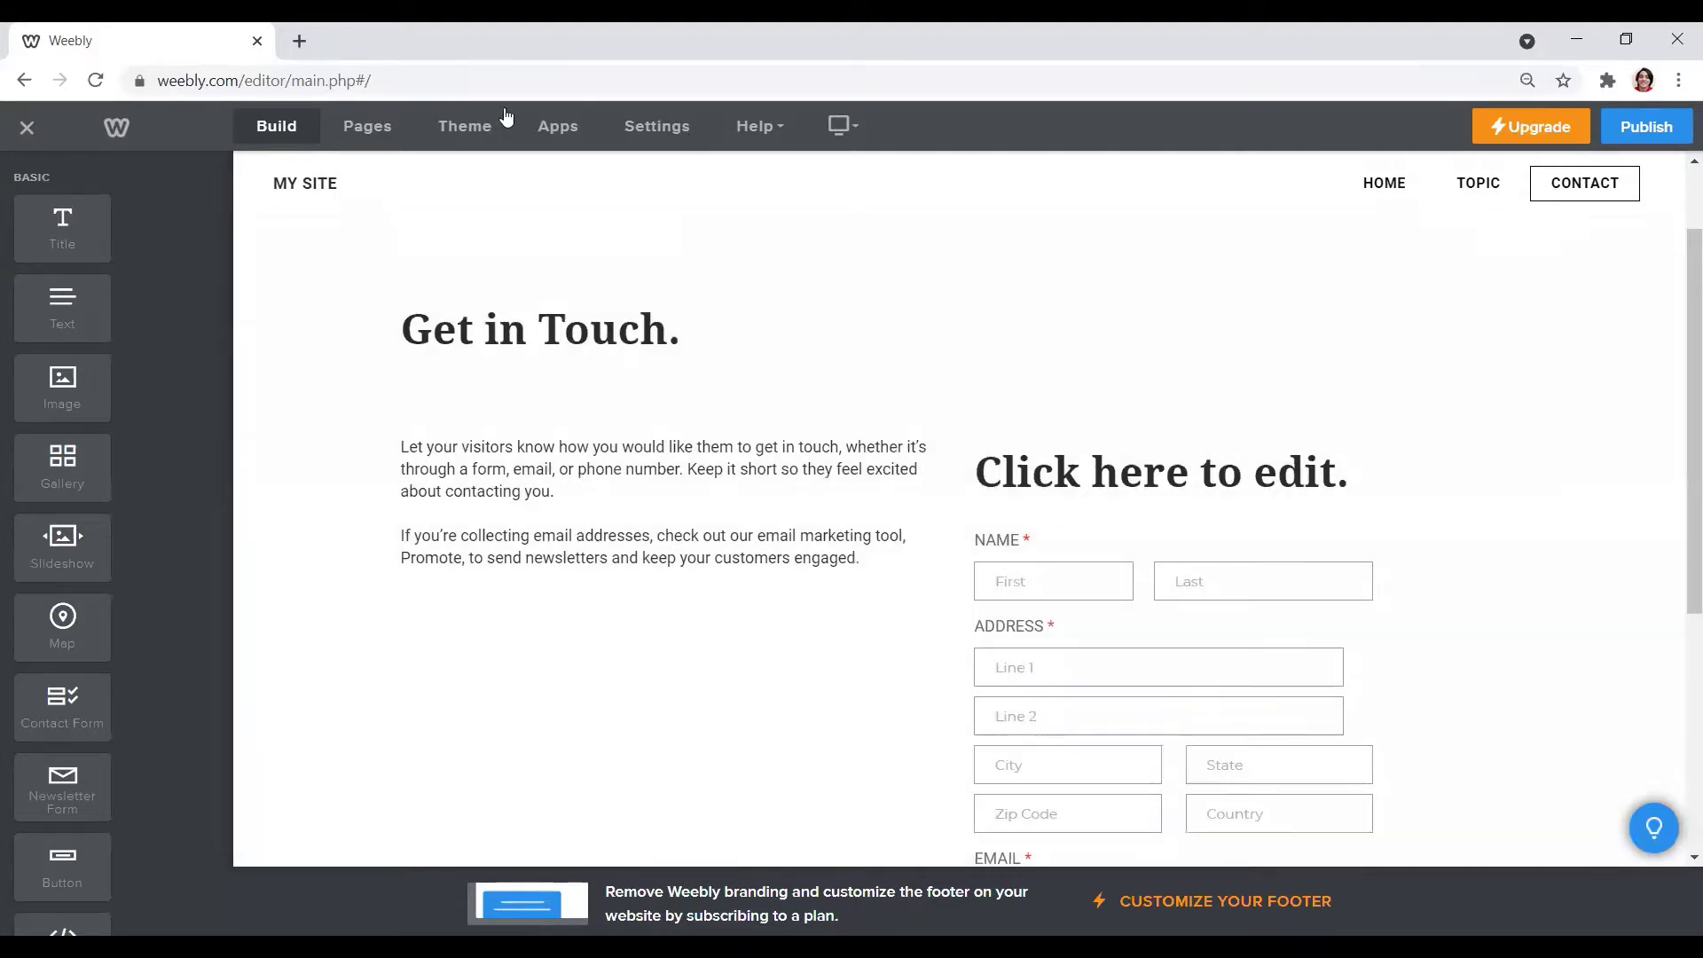
- Add a new Blog Page to the site from the Pages list
left_click(364, 133)
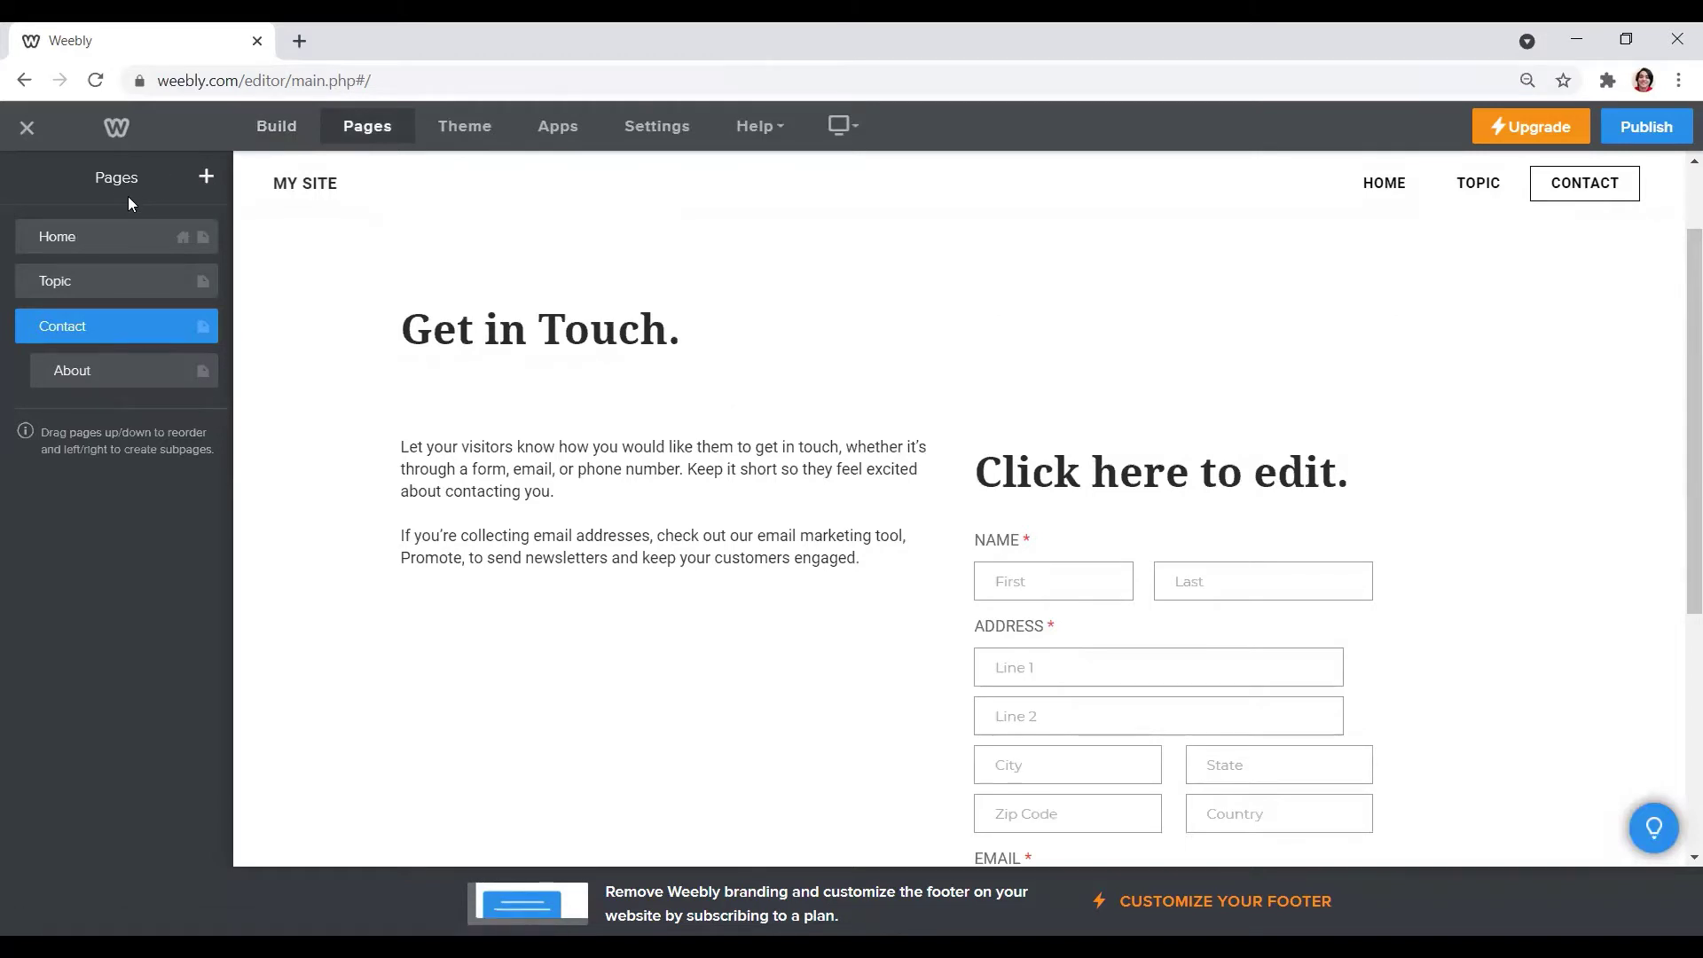
left_click(209, 180)
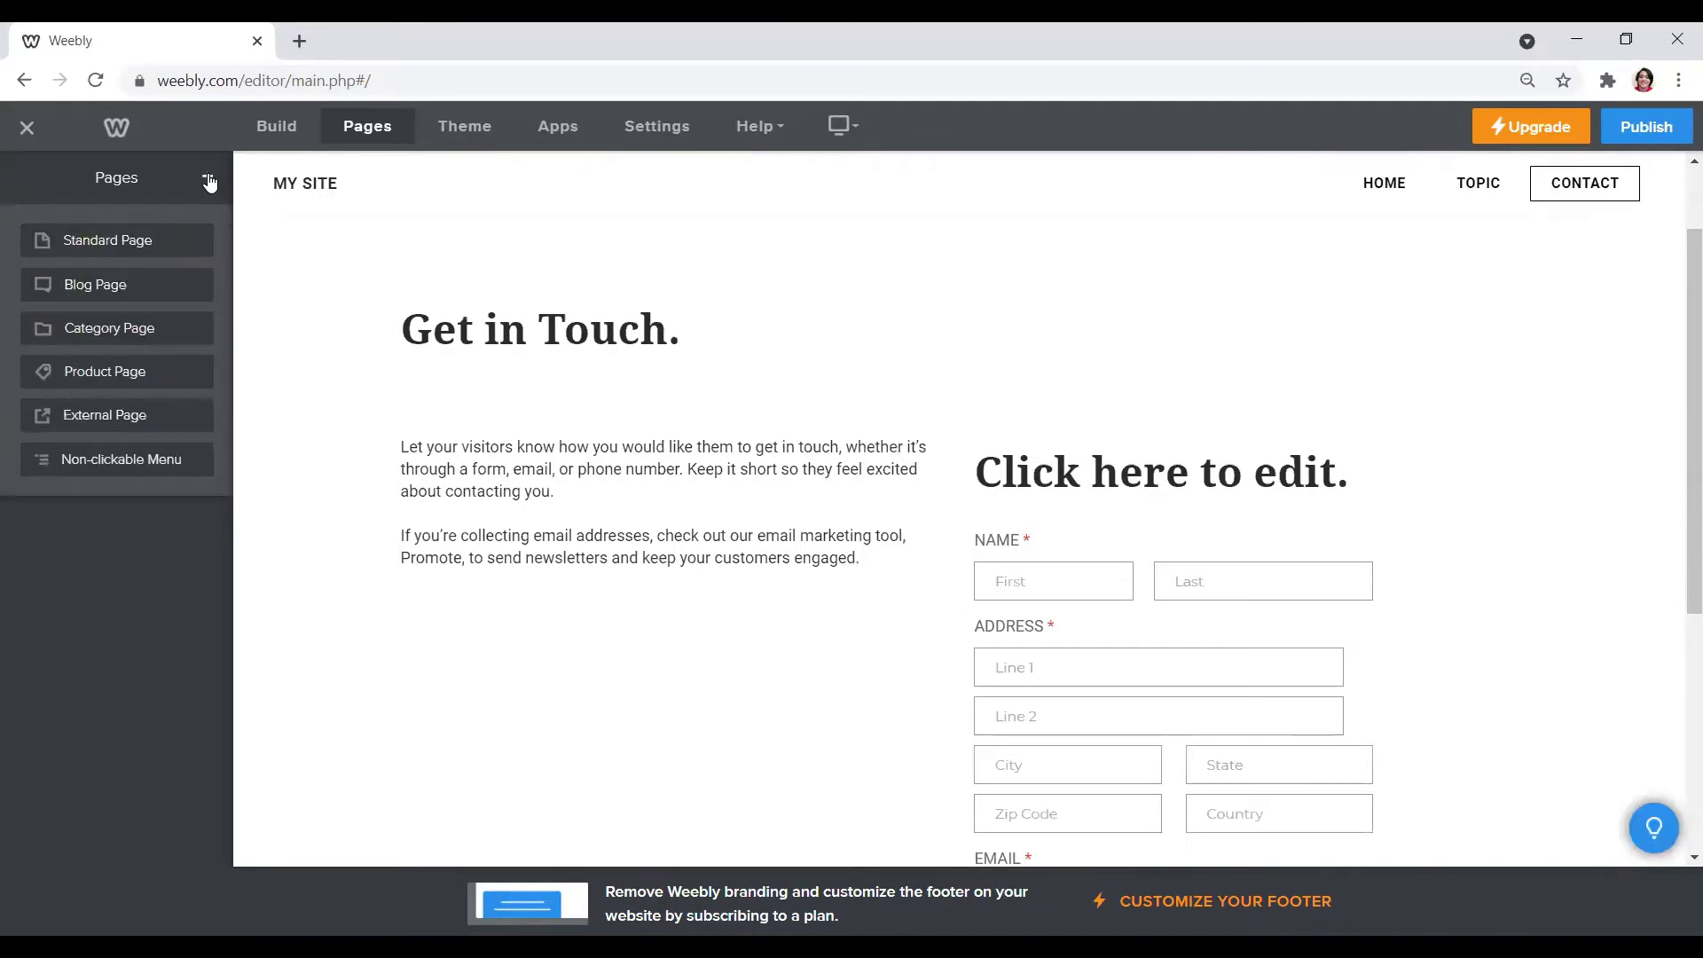
left_click(114, 289)
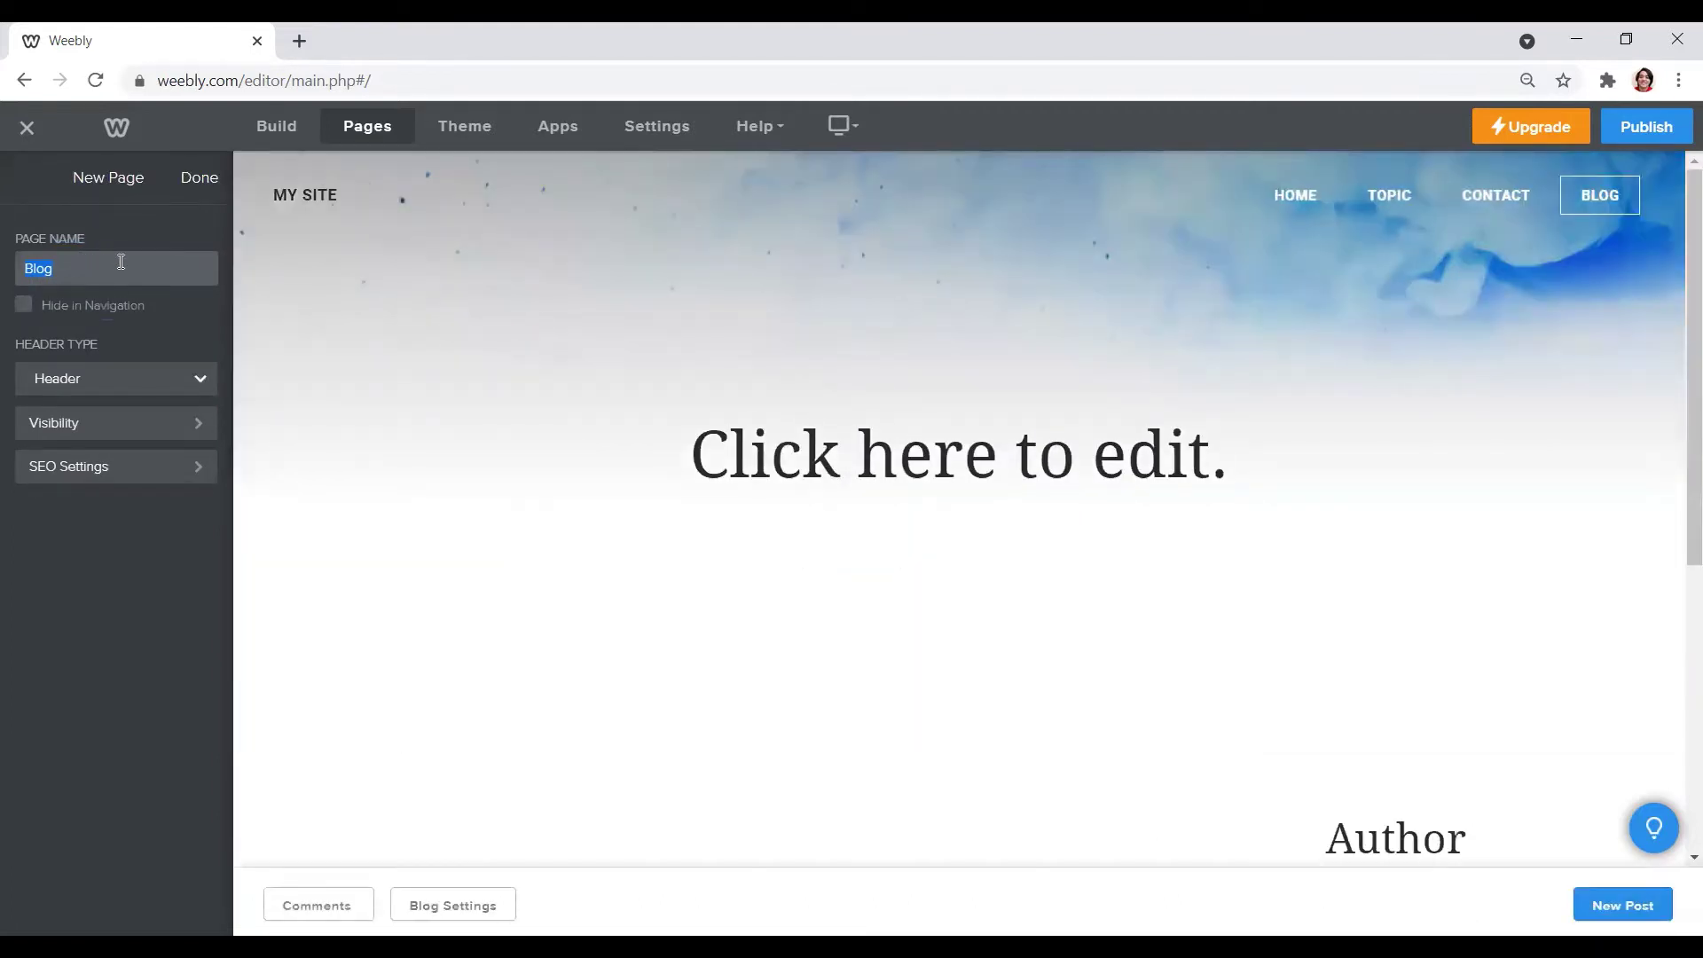
left_click(200, 176)
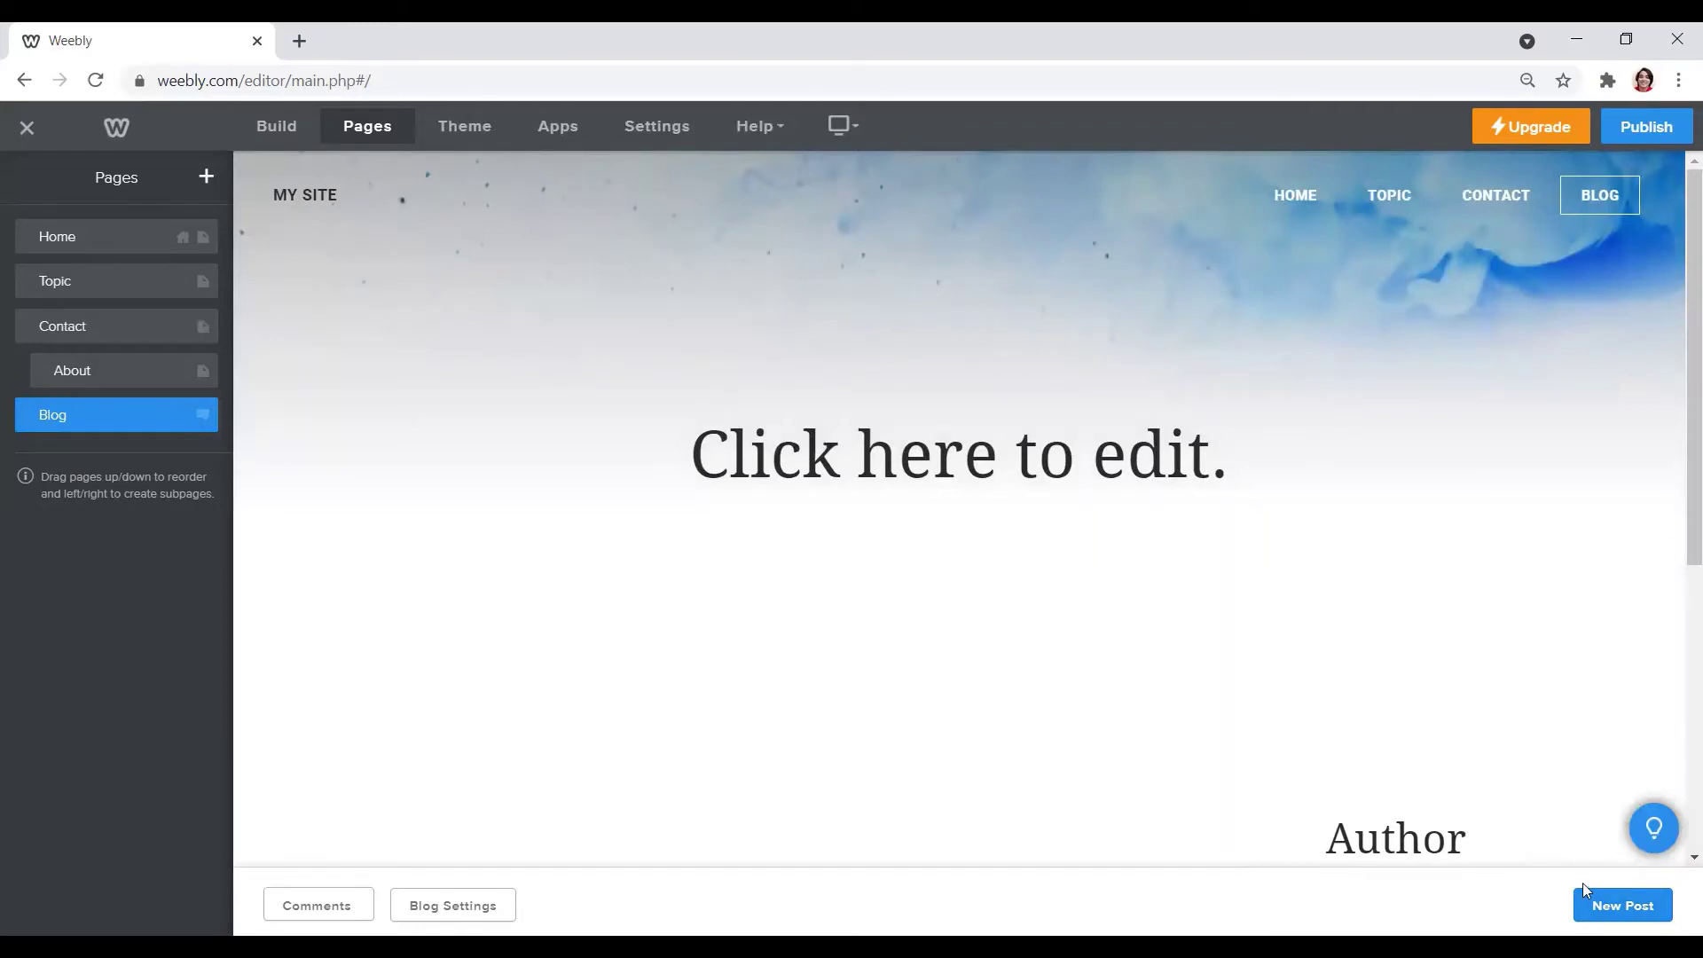
- Start a new blog post and title it 'Importance of ICT'
left_click(1623, 904)
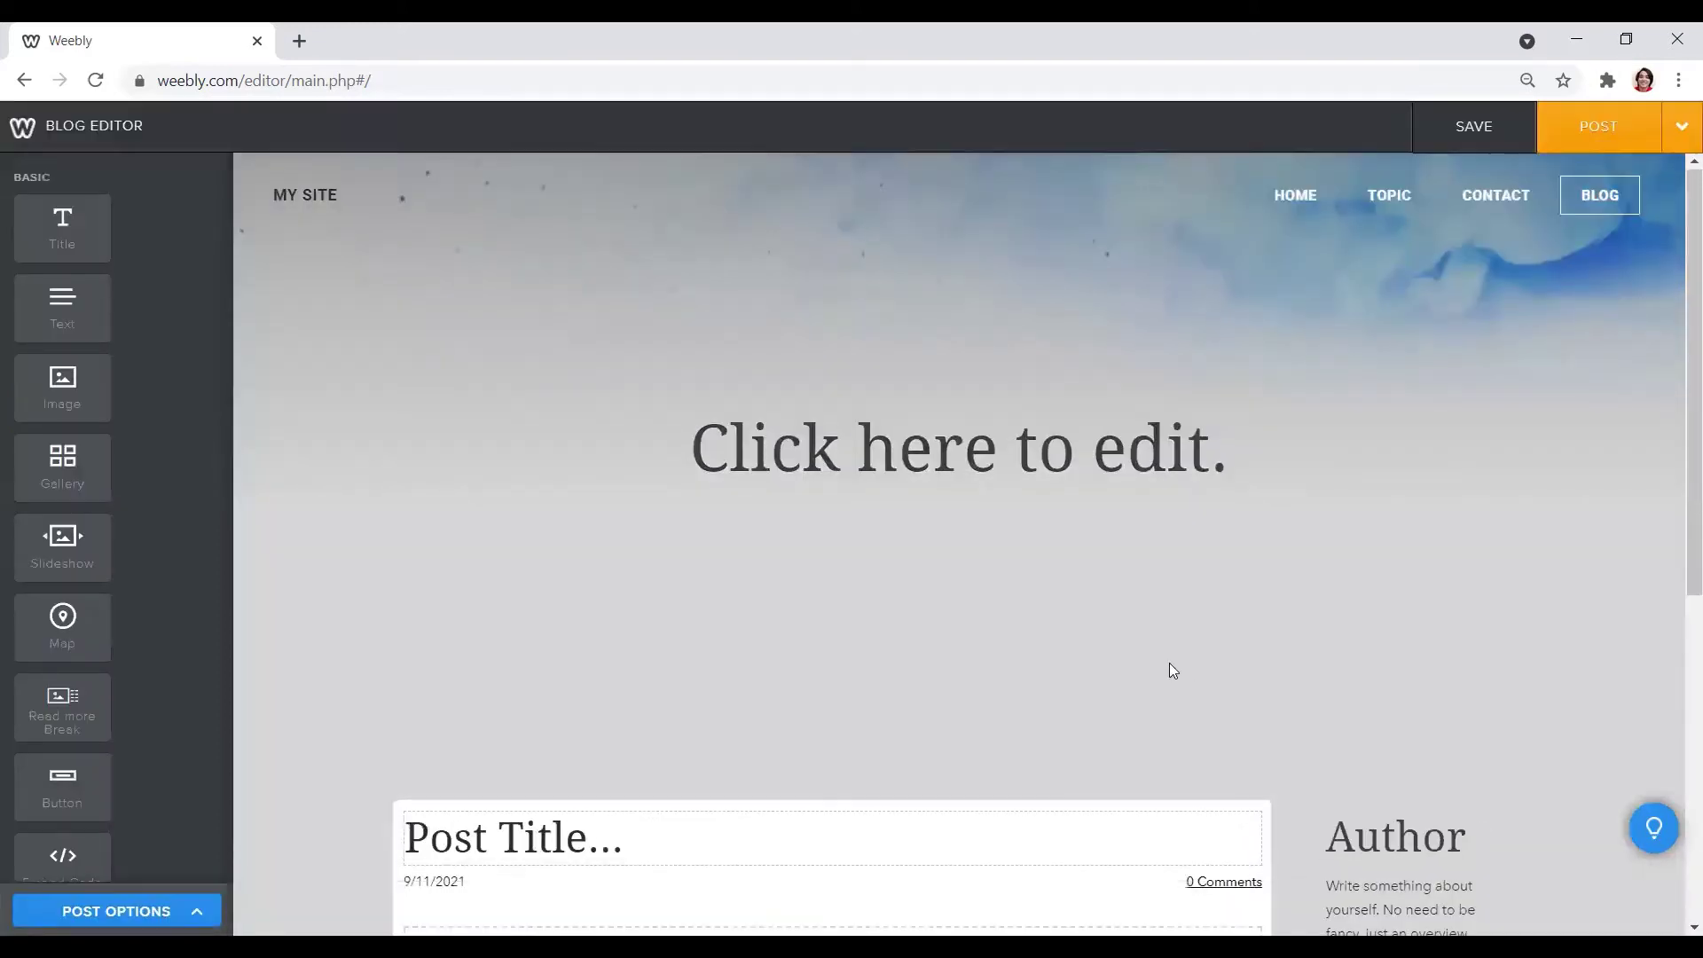
scroll(816, 420, "down", 2)
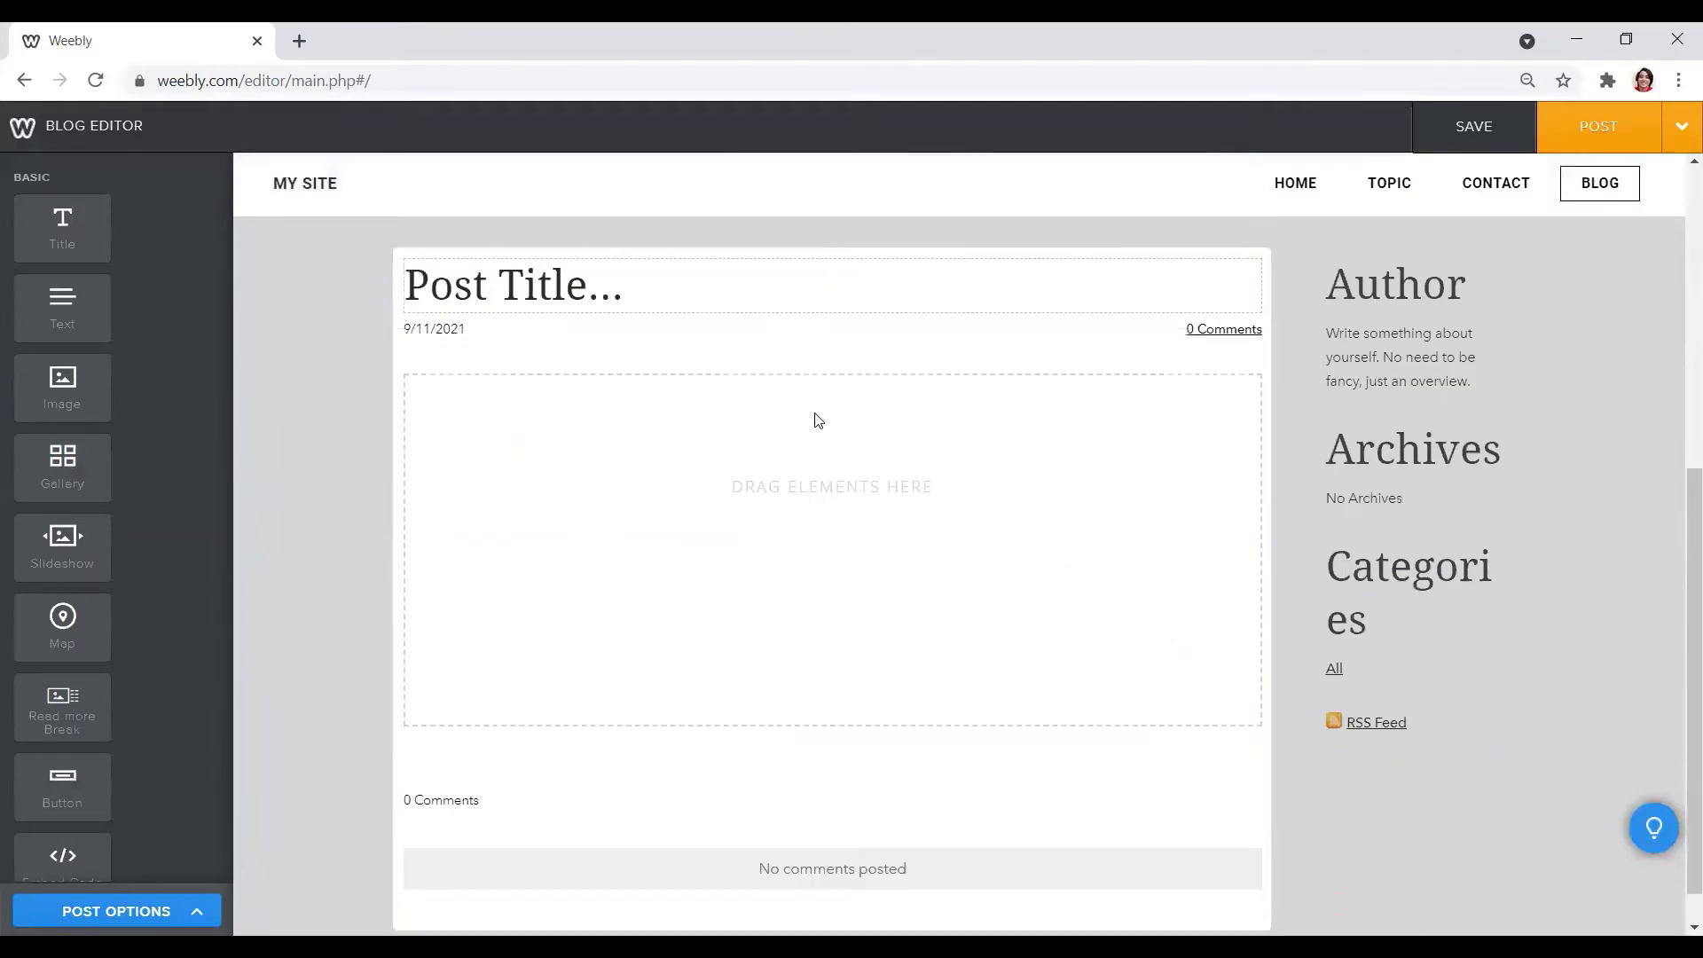
left_click(647, 290)
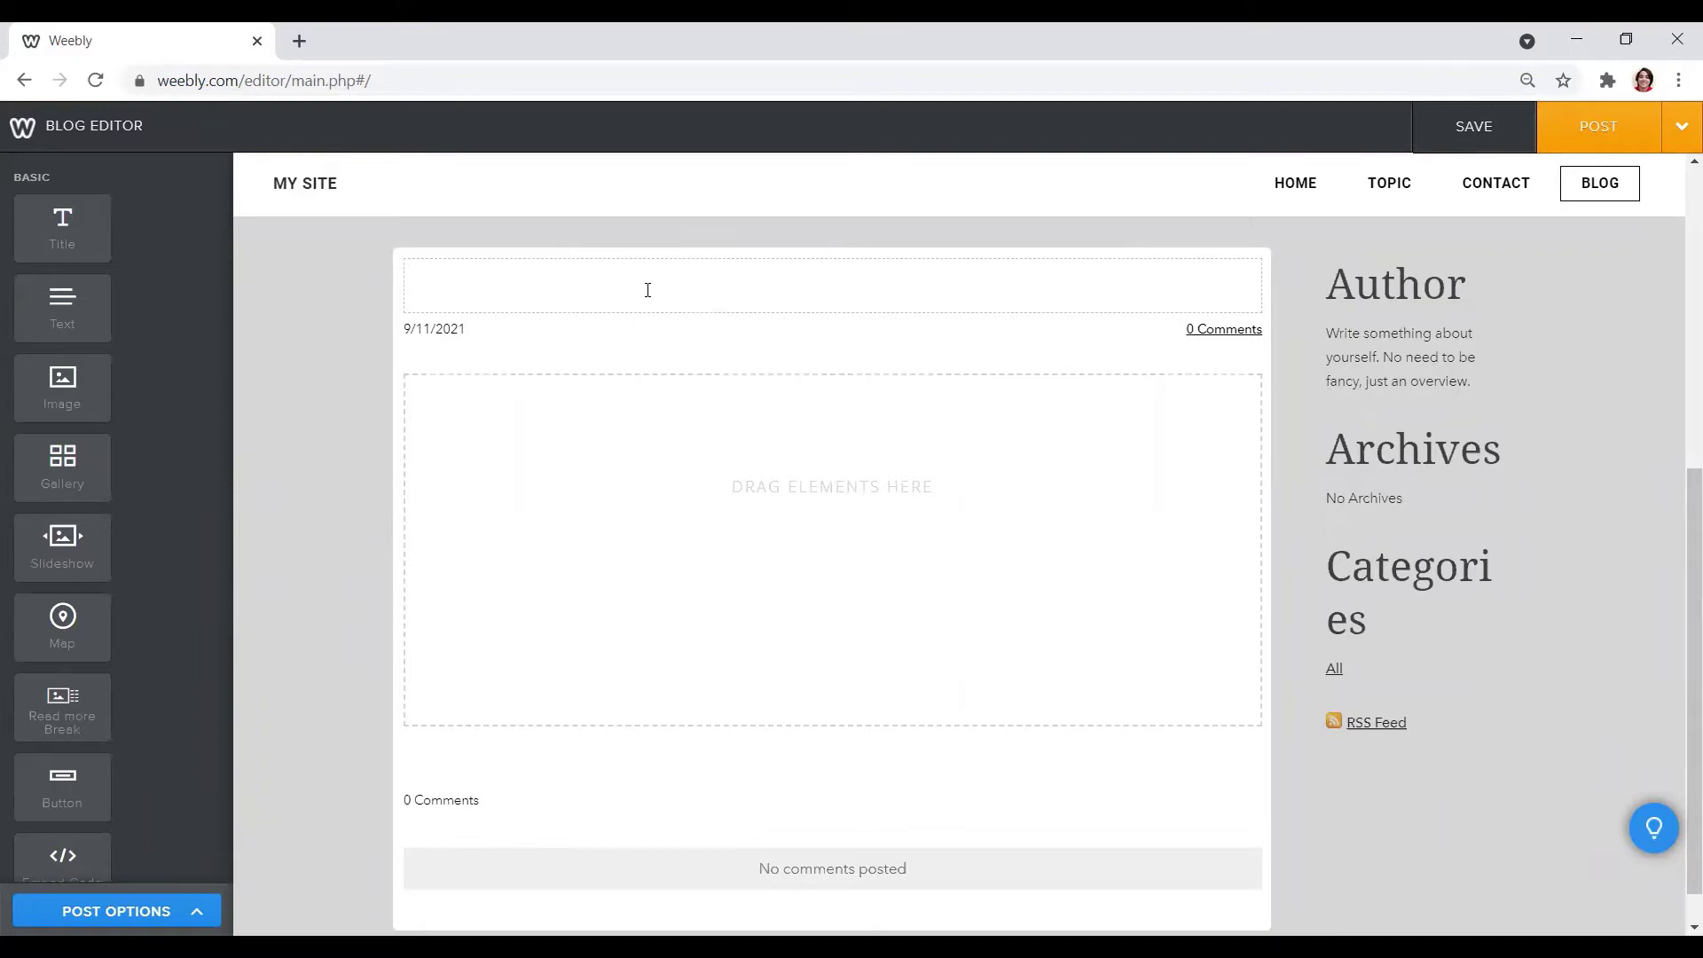
type("Impor")
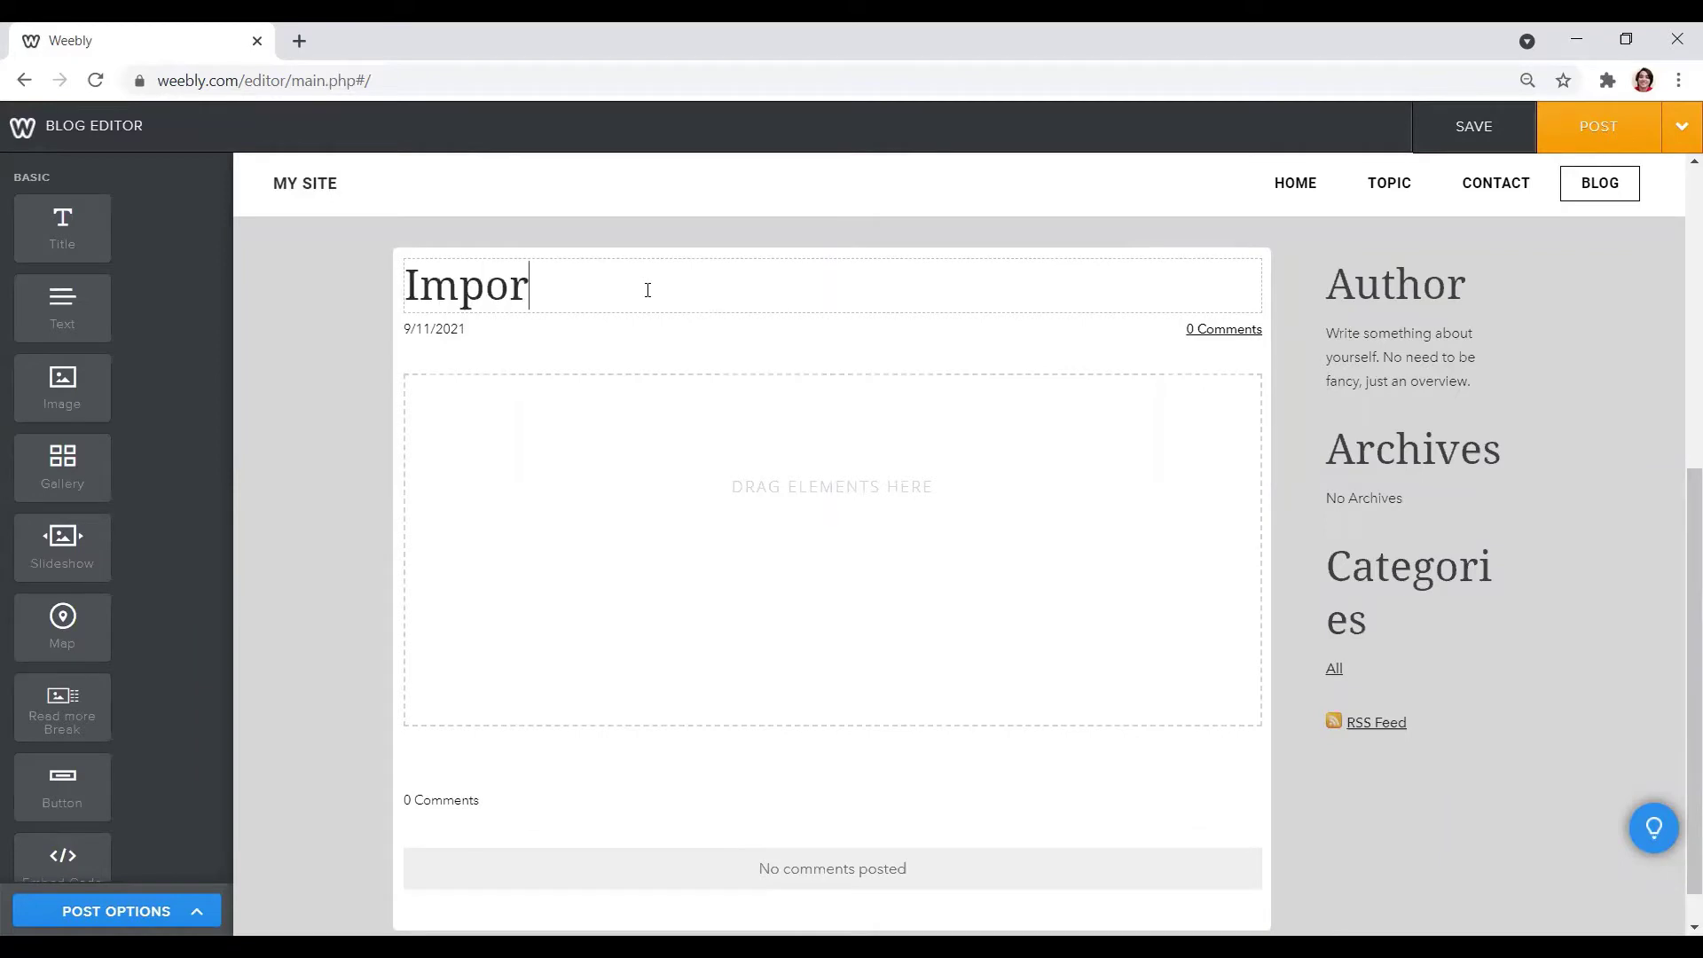
type("tance ")
type("of I")
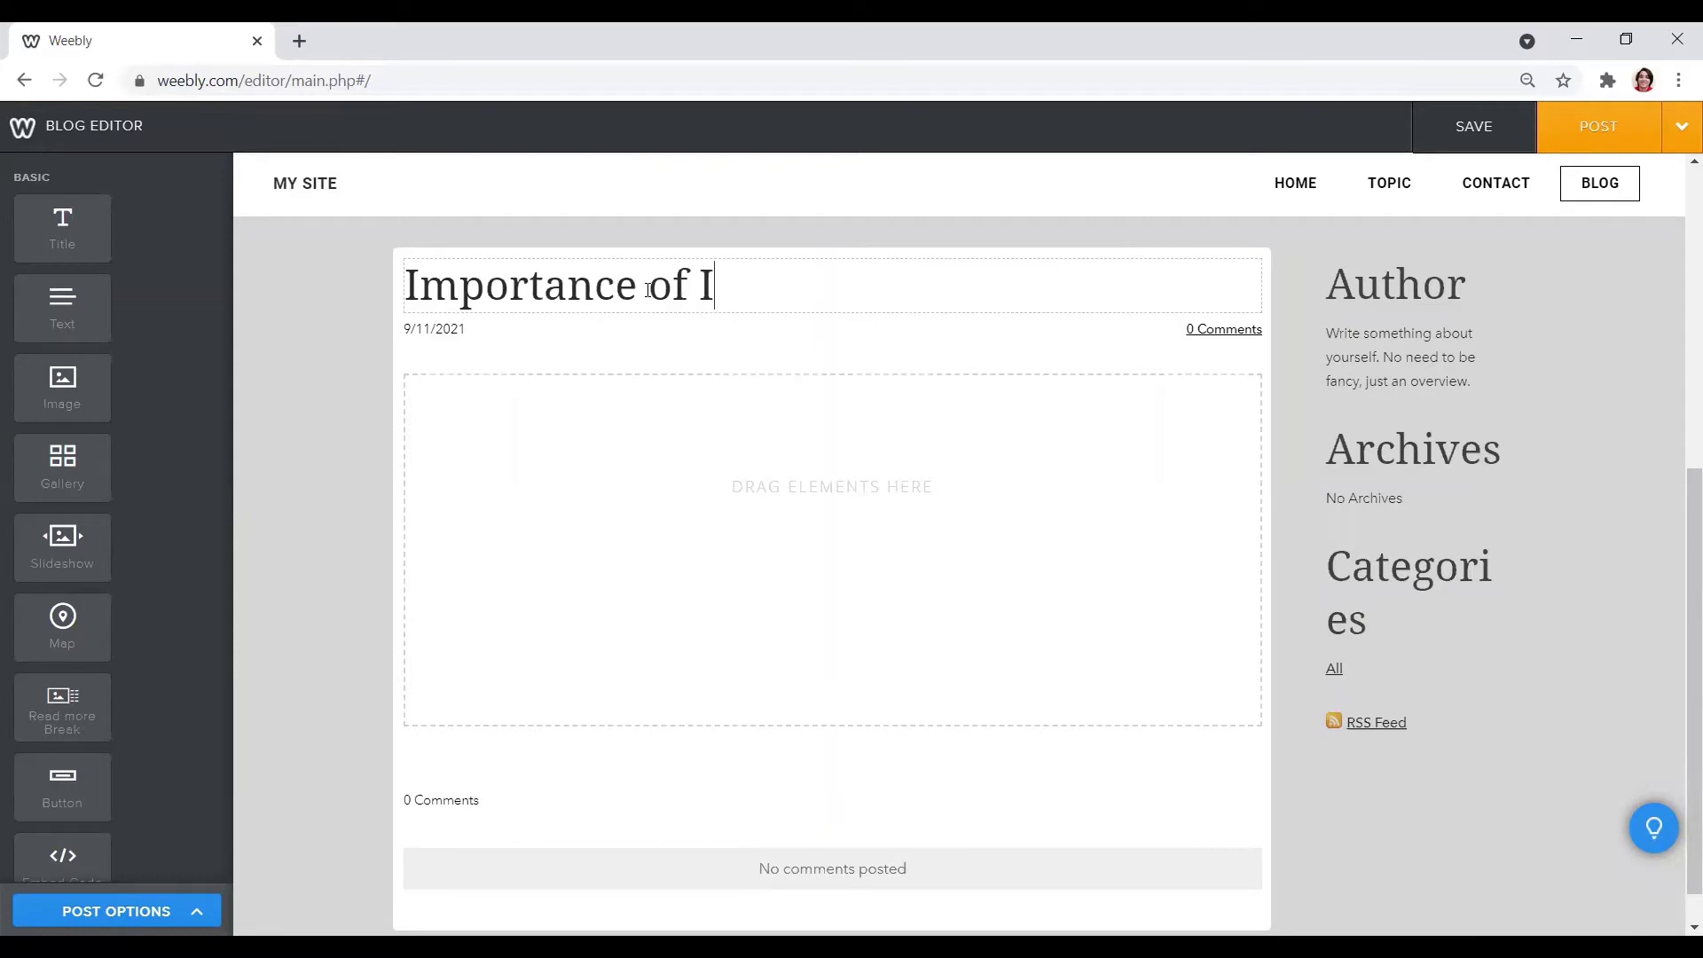
type("CT")
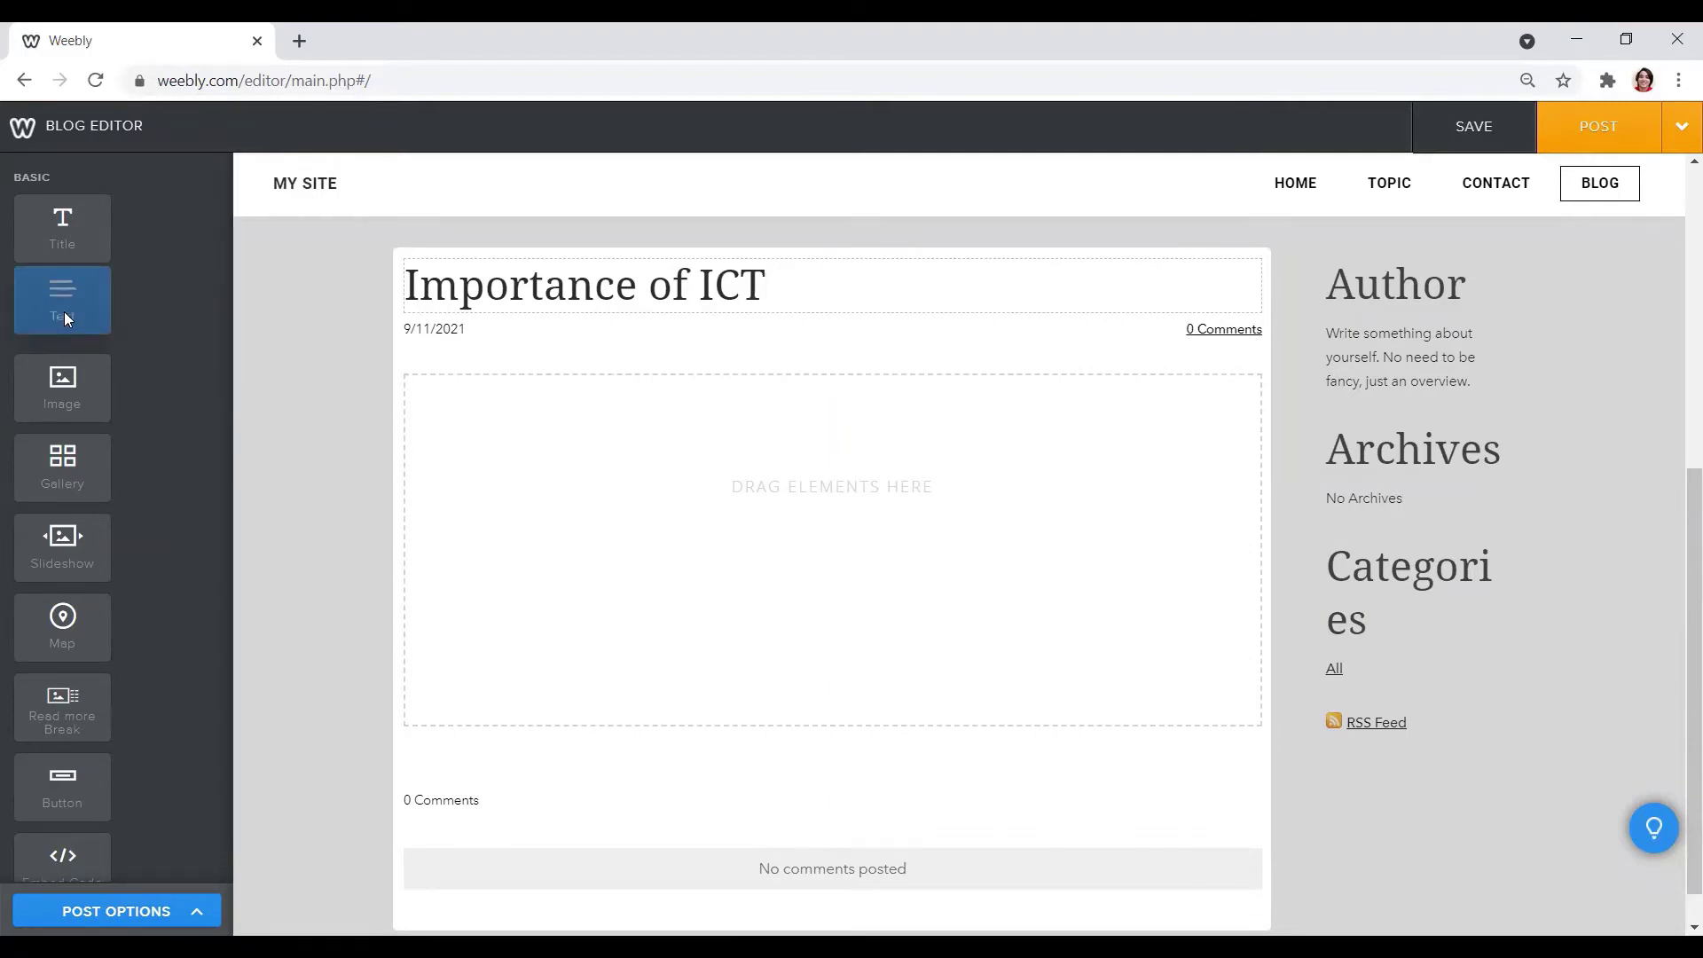
- Add a text block asking 'what are the benefits of ICT in teaching and learning?'
mouse_move(65, 313)
left_mouse_down()
mouse_move(263, 402)
mouse_move(521, 444)
left_mouse_up()
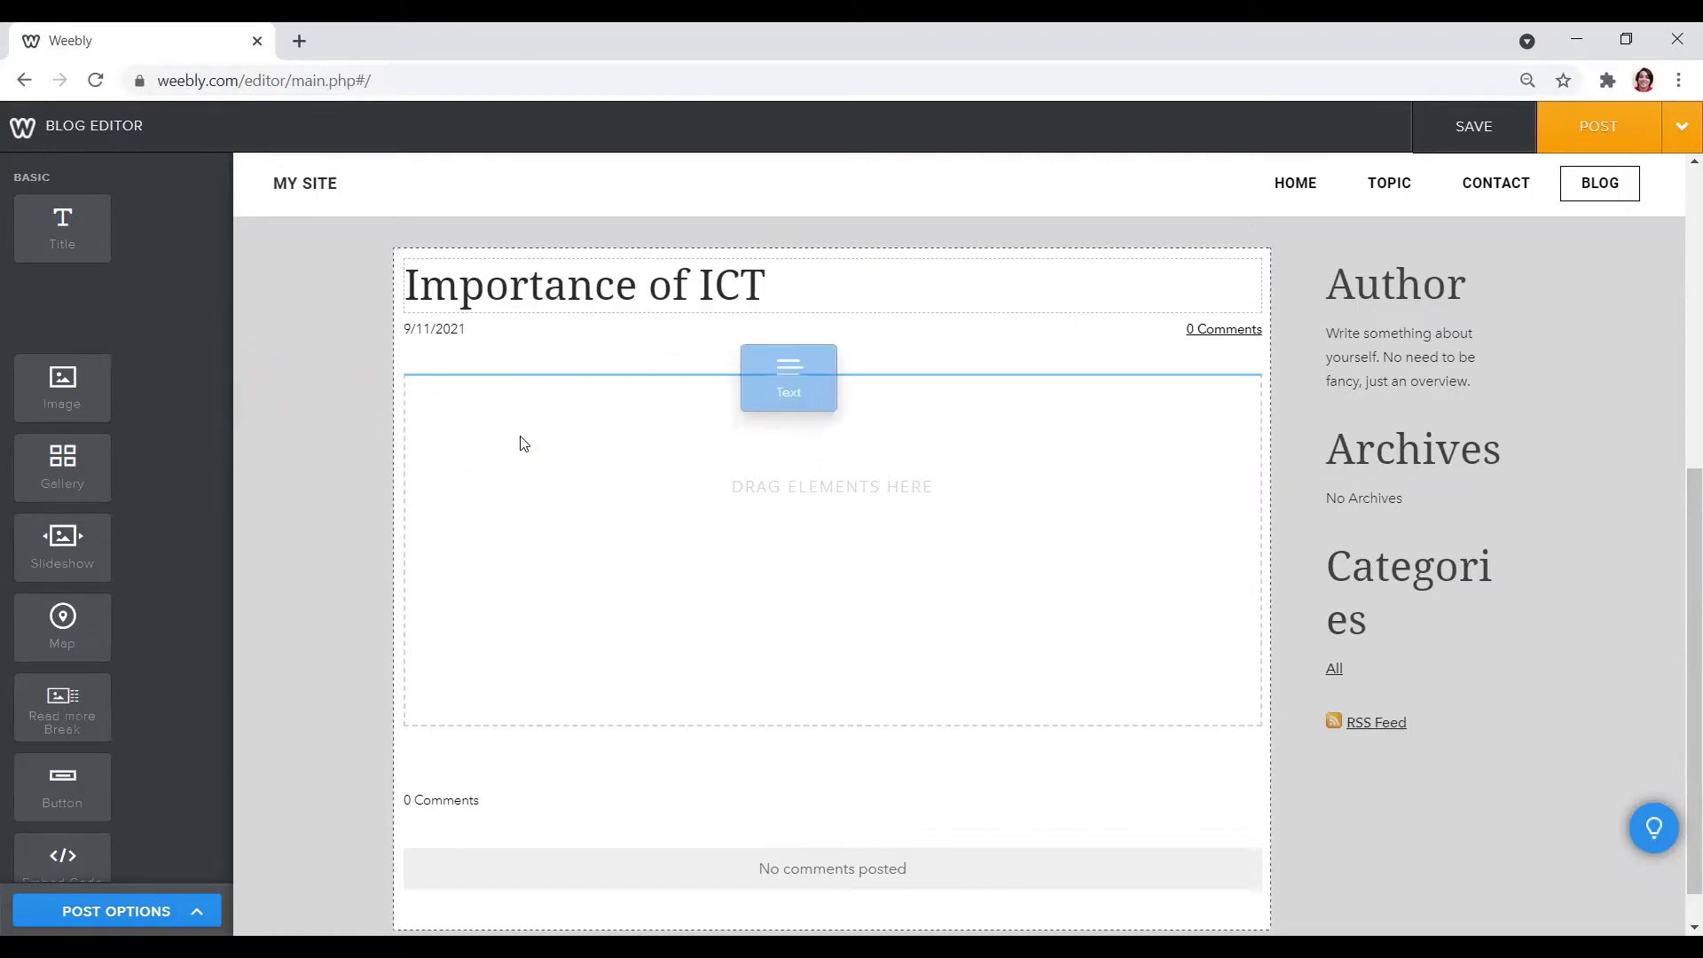
left_click(526, 385)
type("what are the benefits of ict in teaching and learning?")
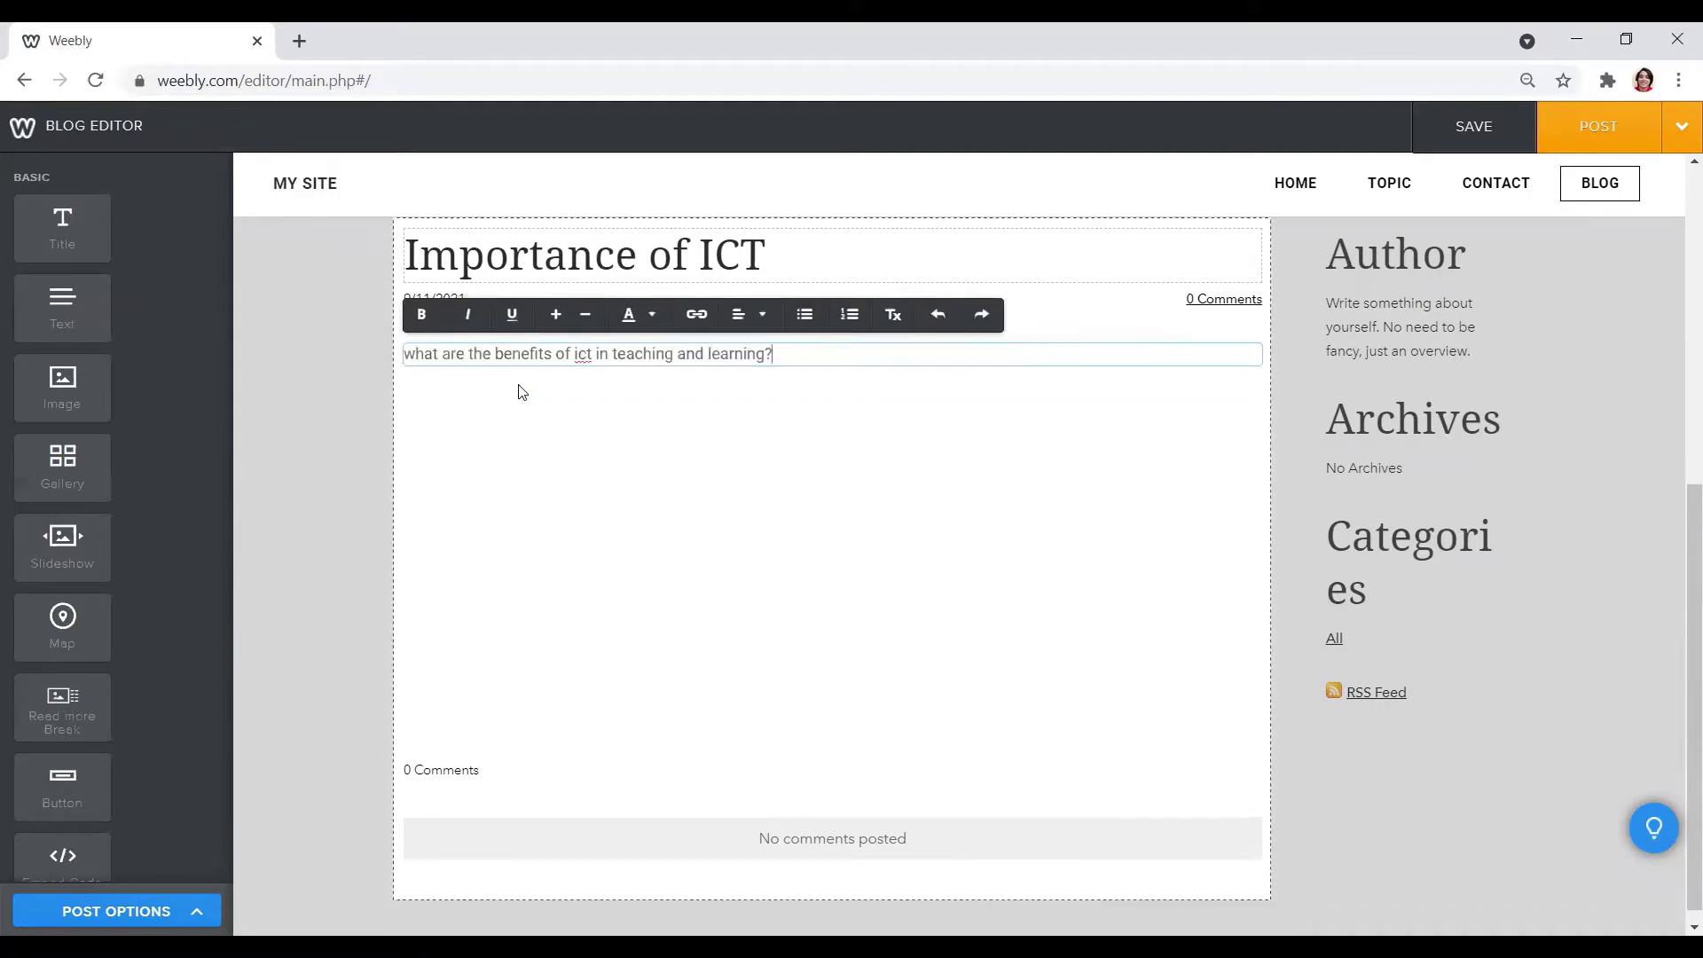
left_click(592, 356)
key("BackSpace")
key("BackSpace")
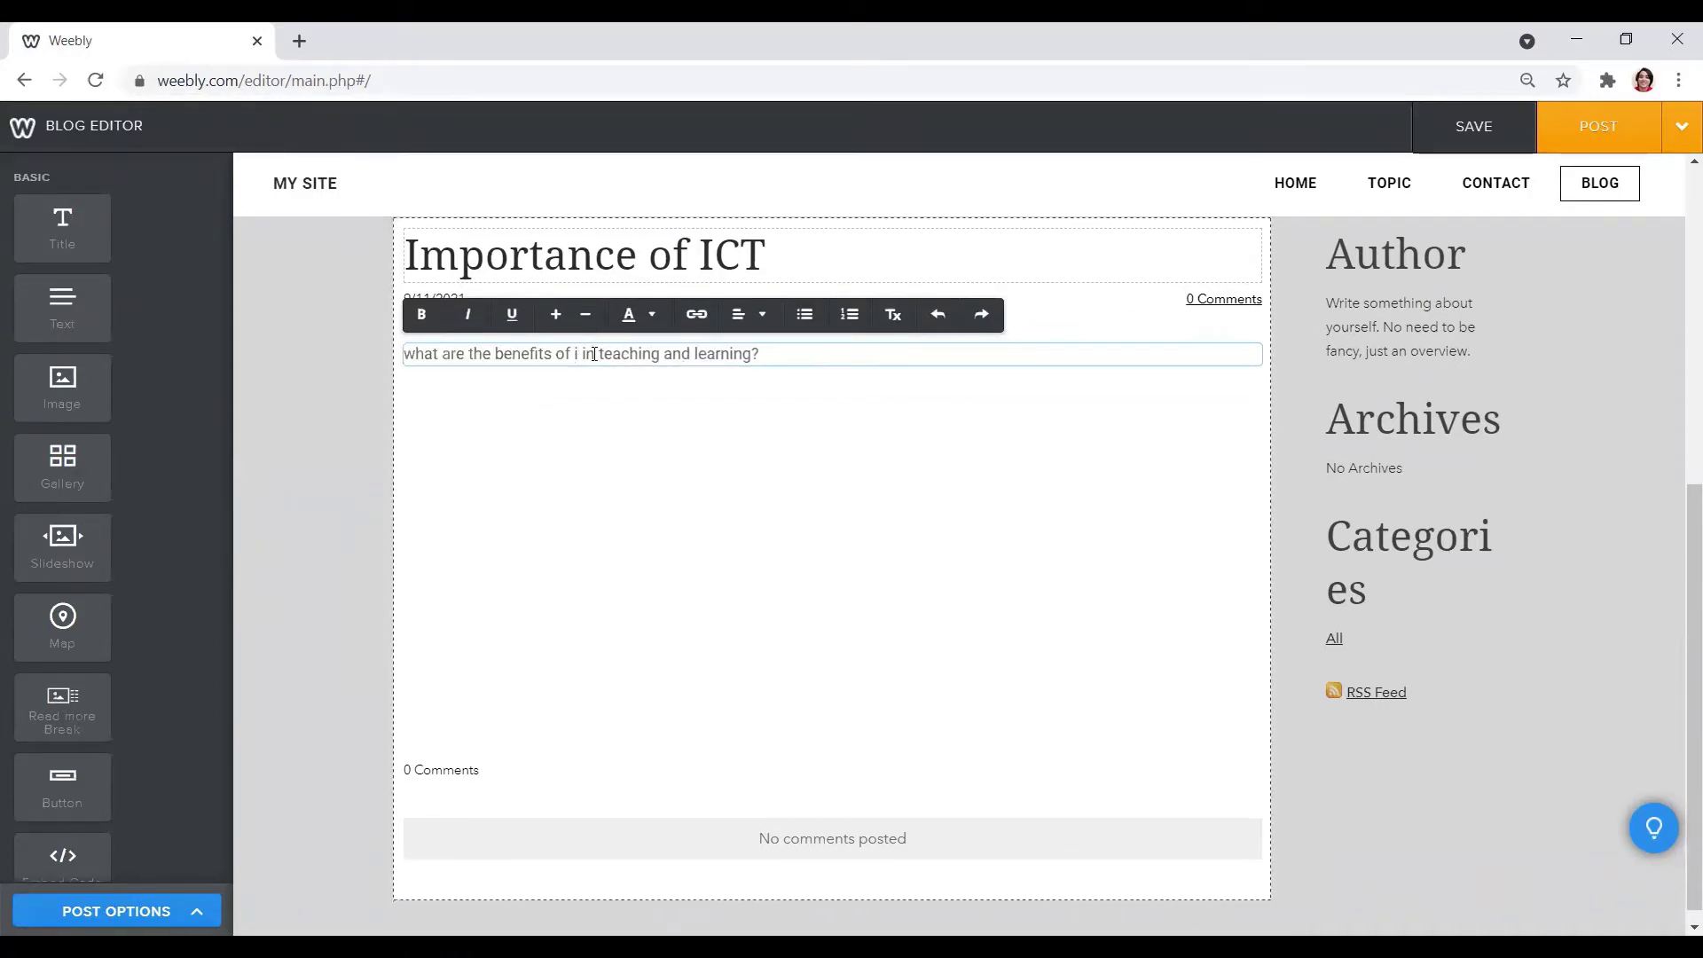
key("BackSpace")
type("ICT")
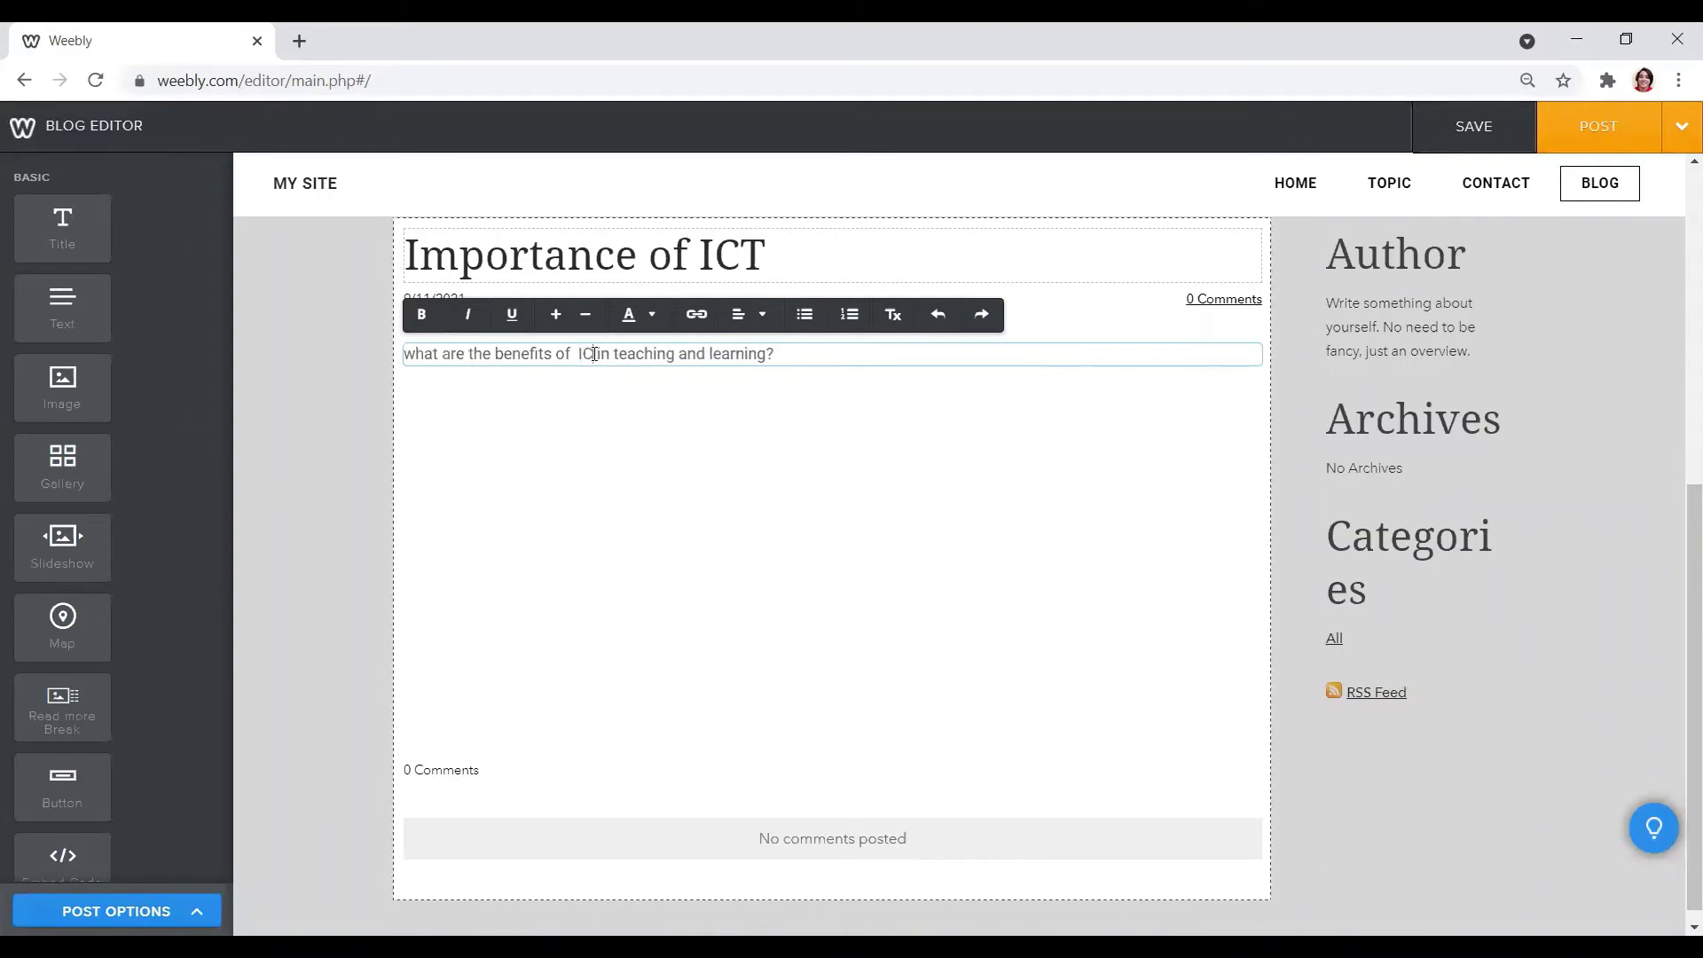
type("T")
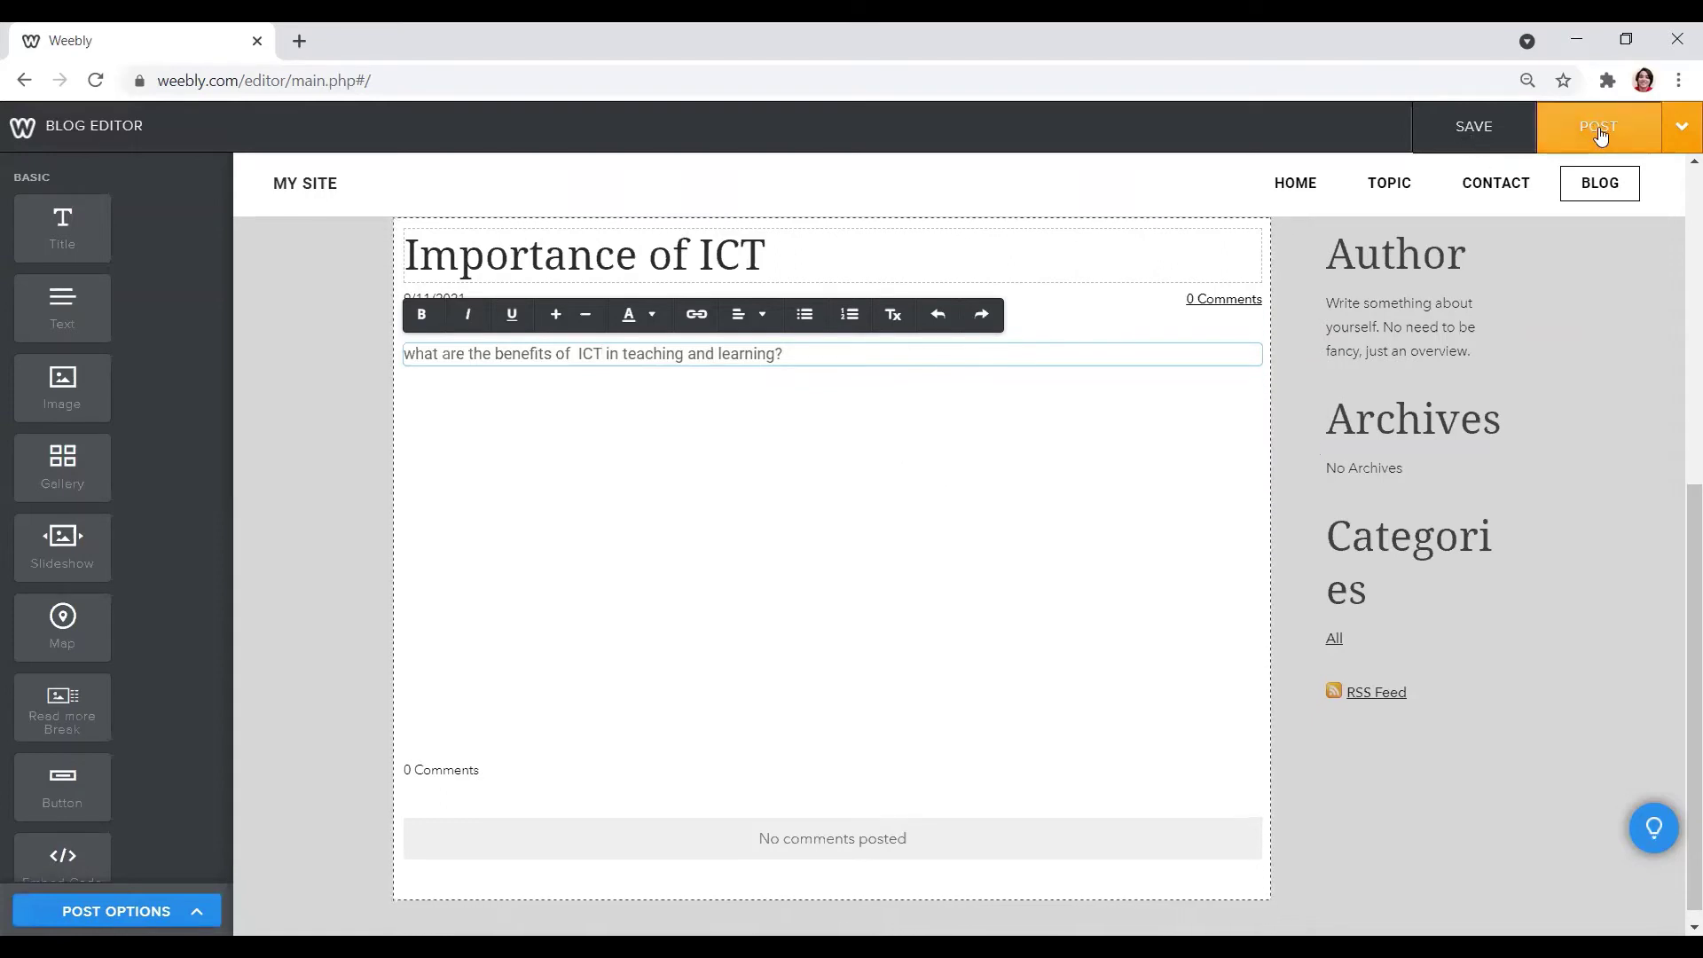
- Save the post as a draft, then reopen 'Importance of ICT' from Drafts (1)
left_click(1475, 127)
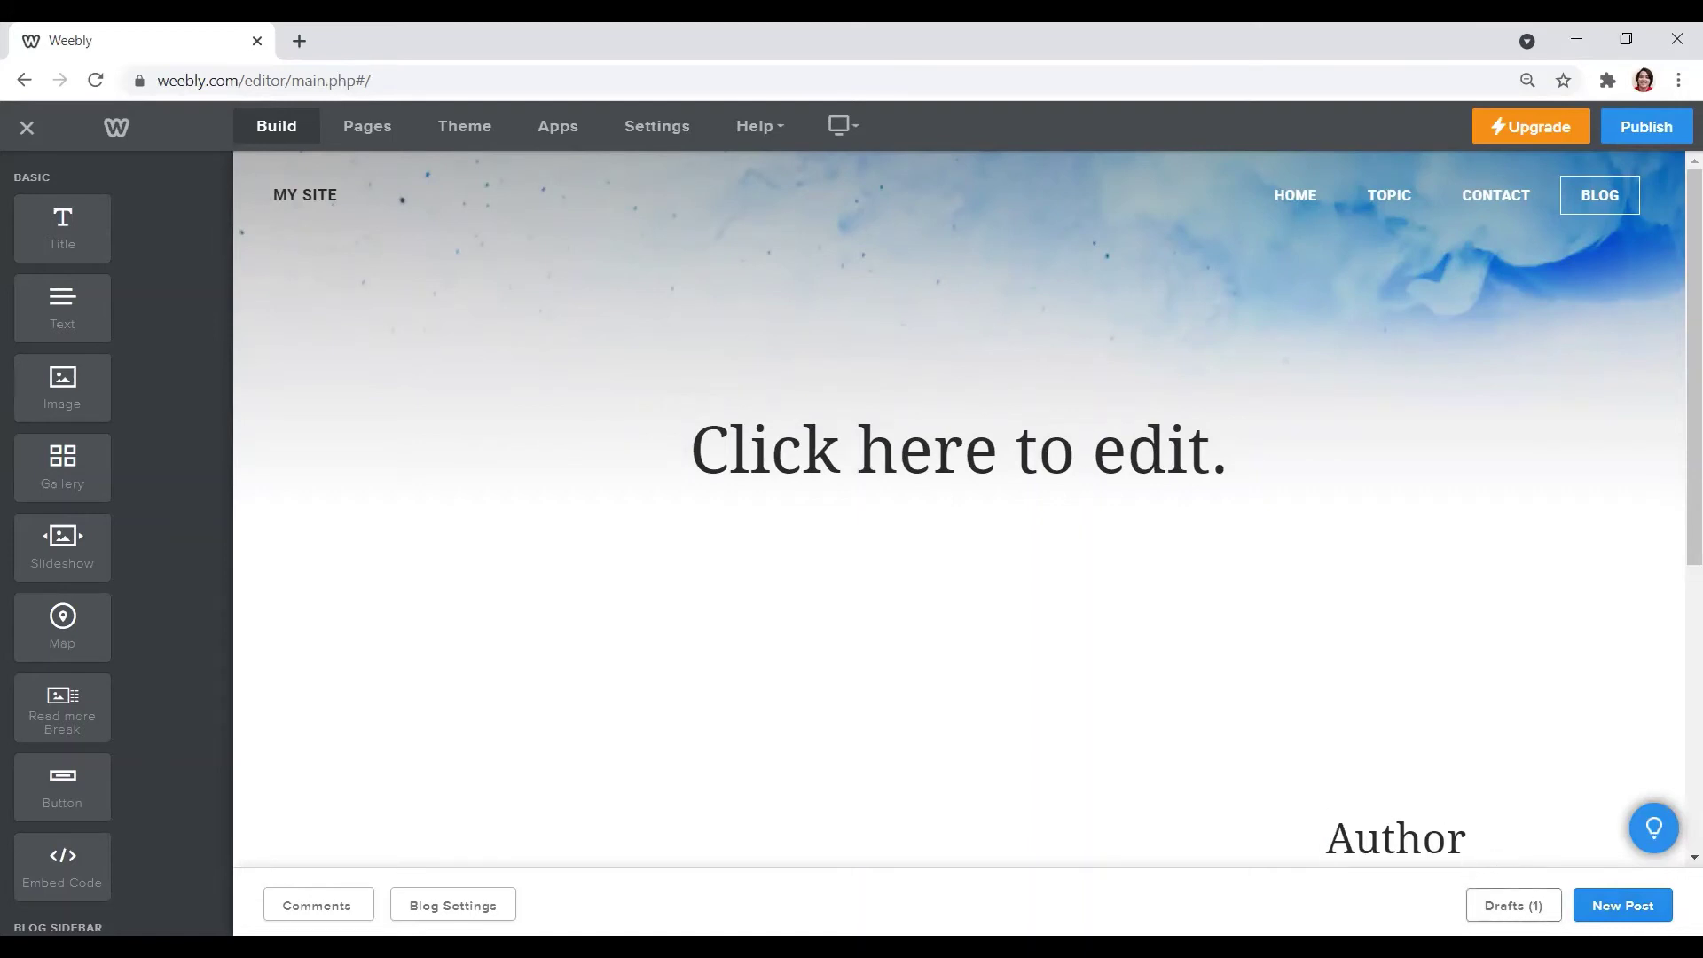
left_click(1513, 905)
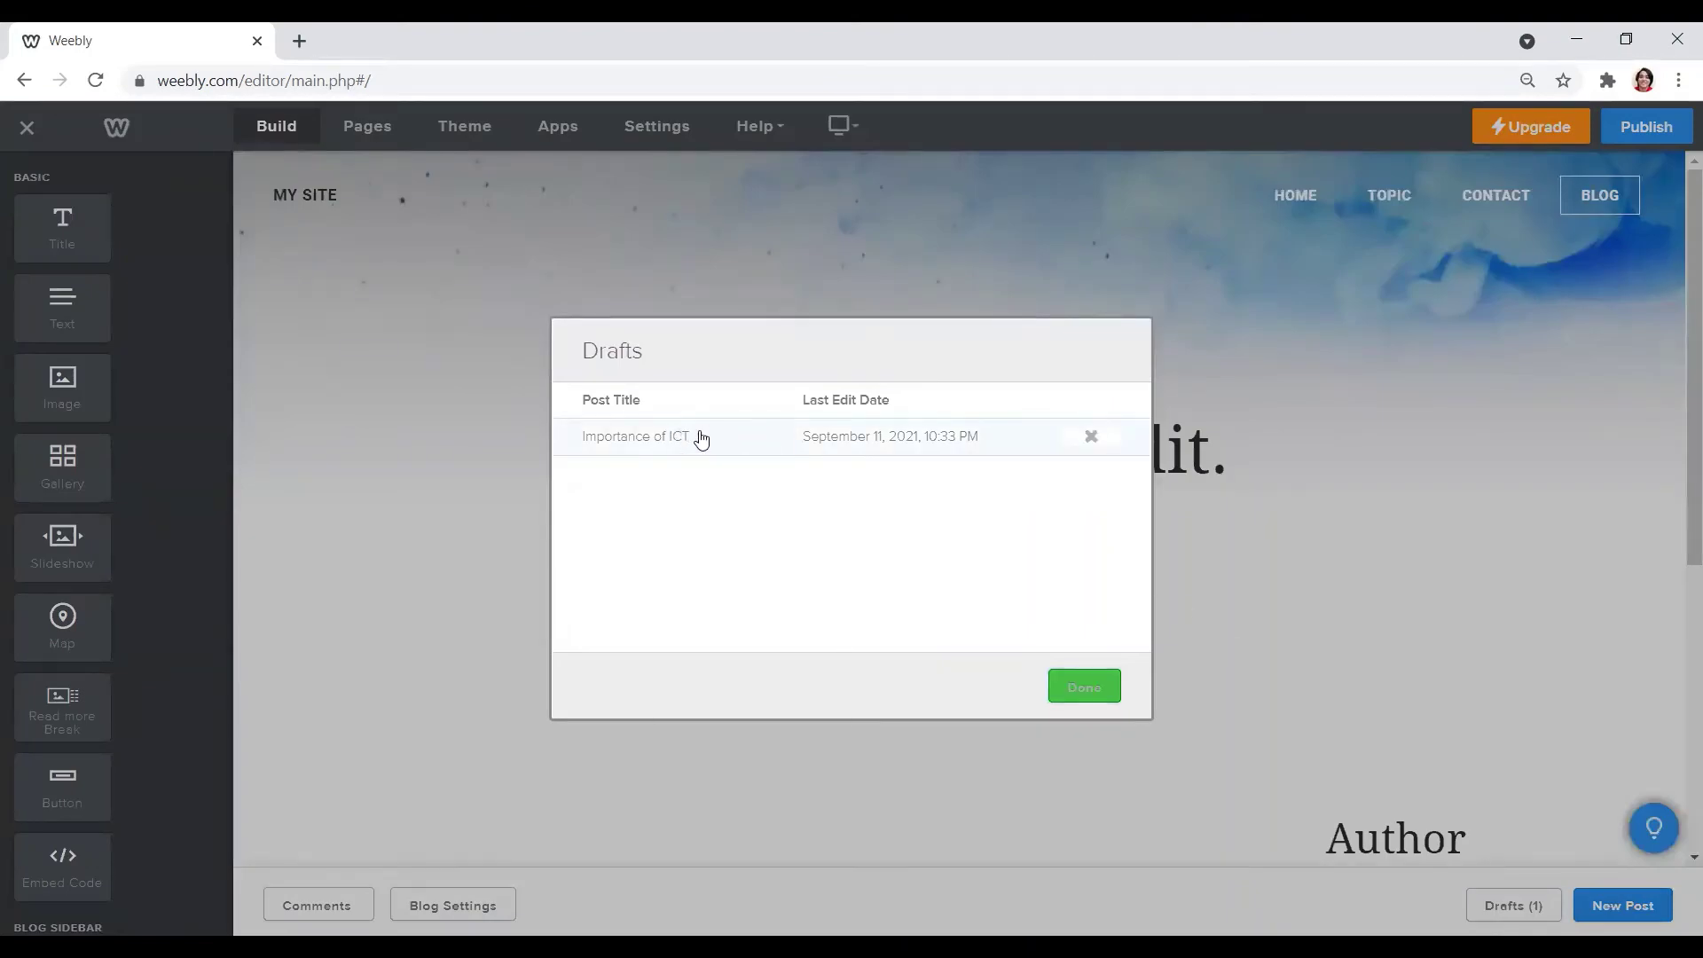
left_click(702, 436)
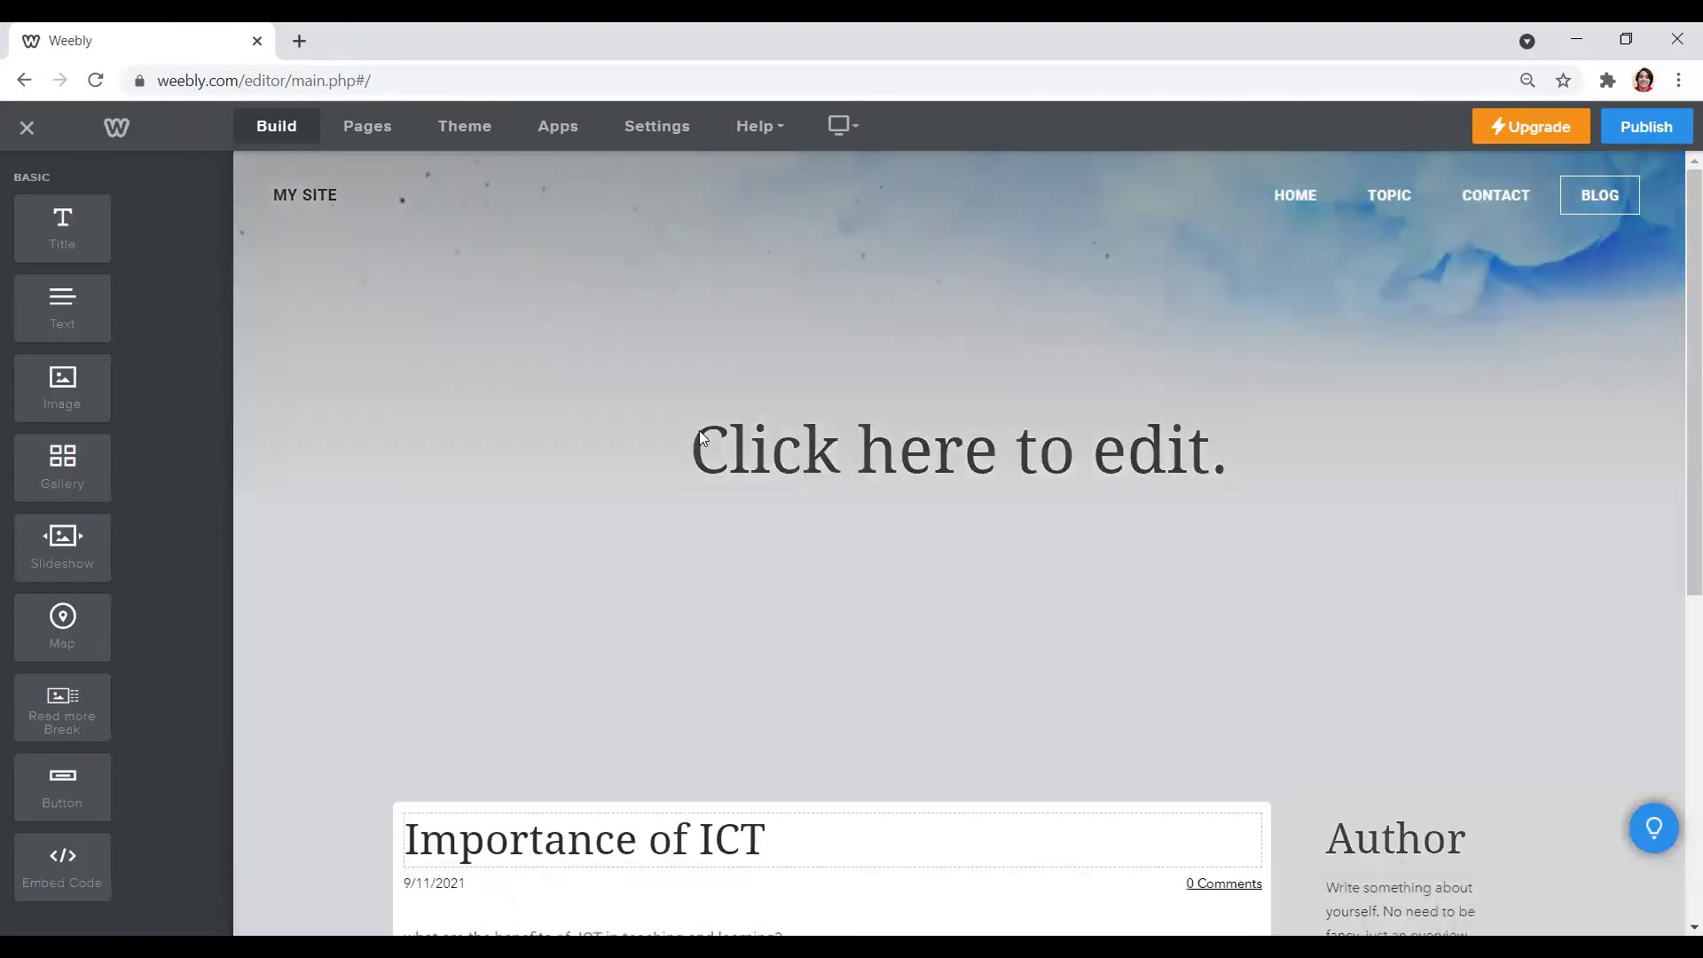
scroll(865, 648, "down", 1)
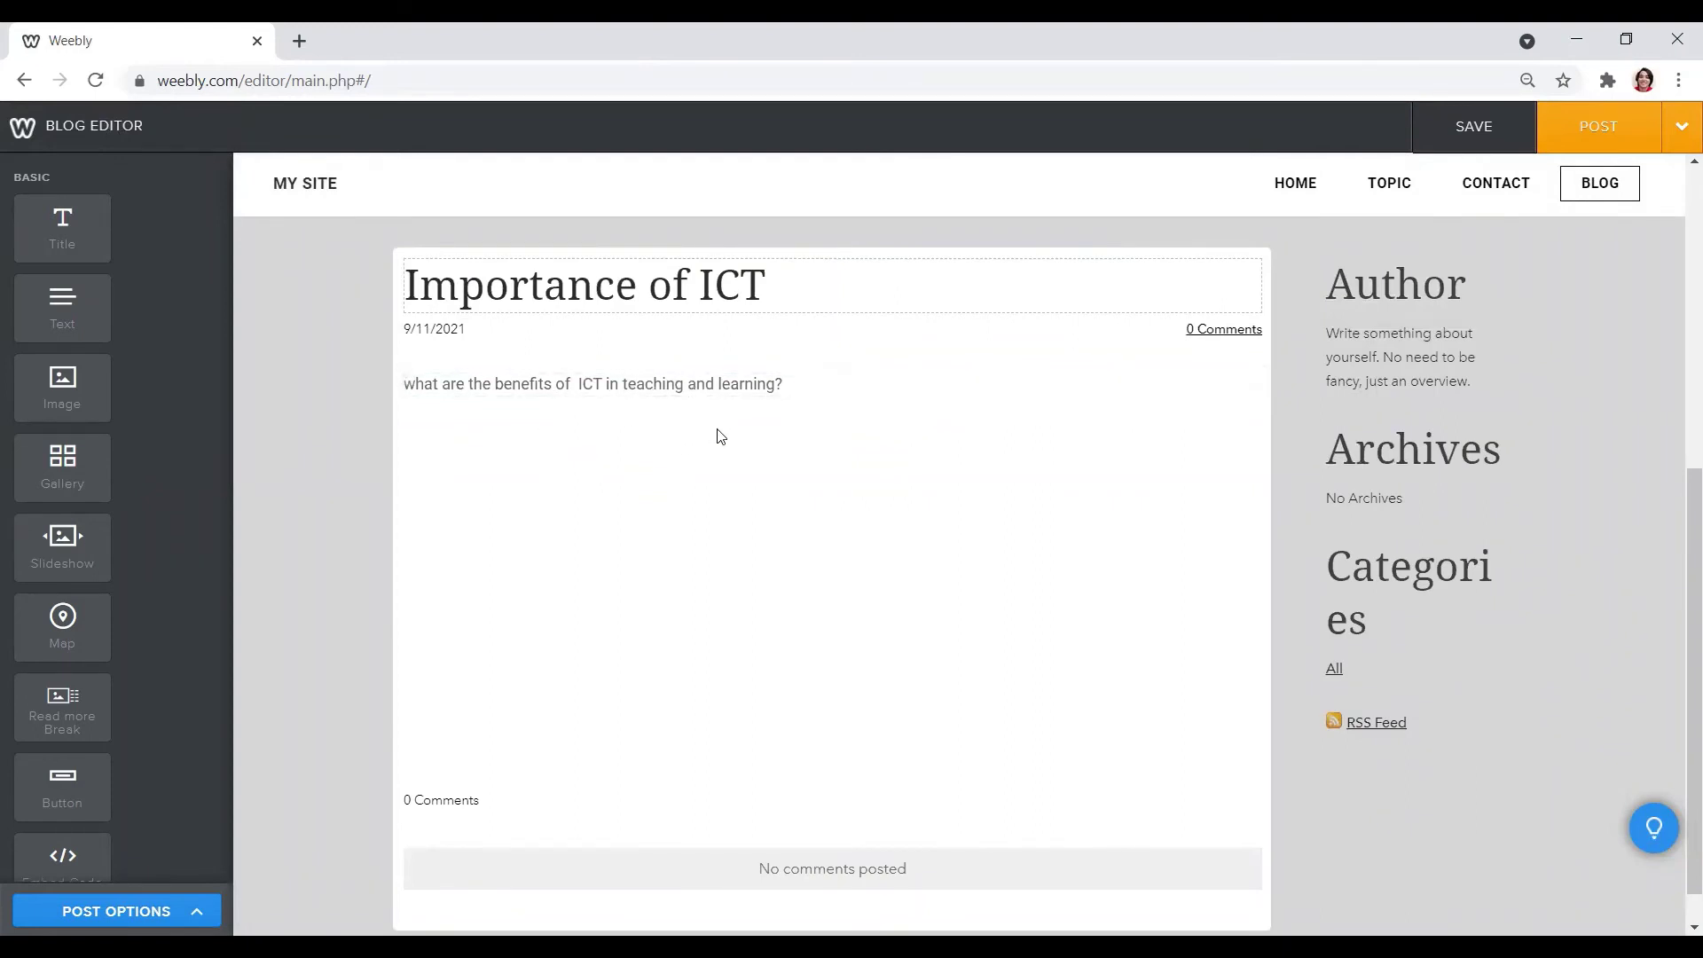
- Post 'Importance of ICT' to the Blog page and dismiss the Blog Post Added confirmation
left_click(1593, 126)
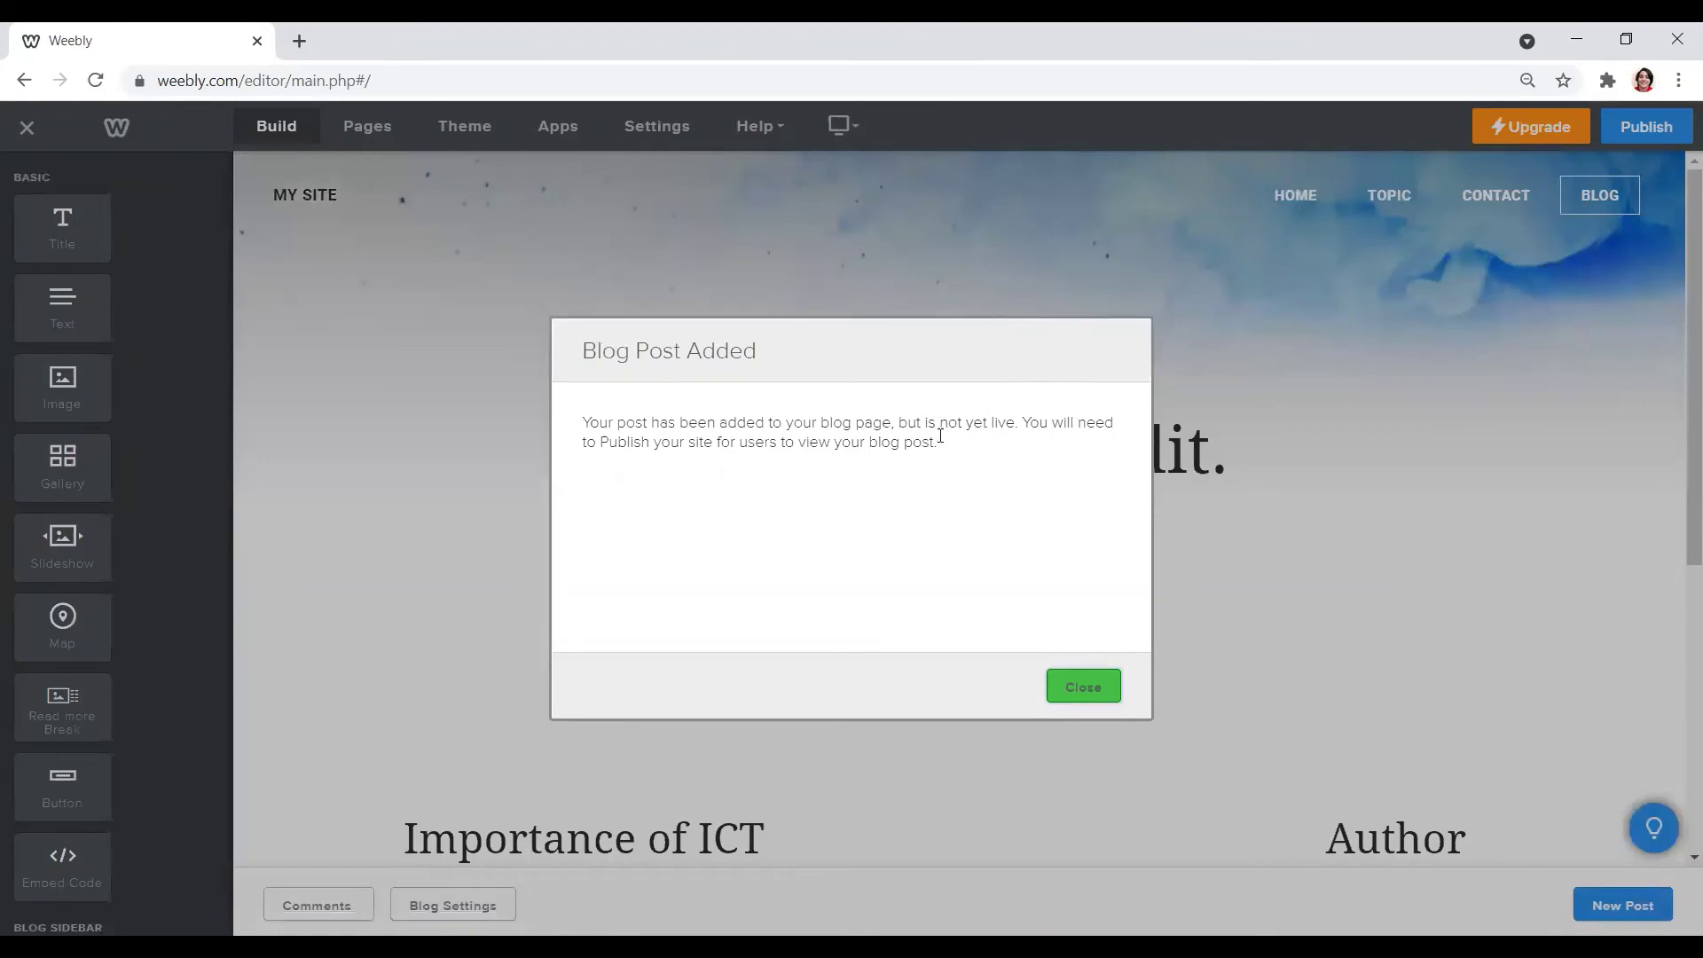
left_click(1083, 687)
scroll(1118, 560, "down", 3)
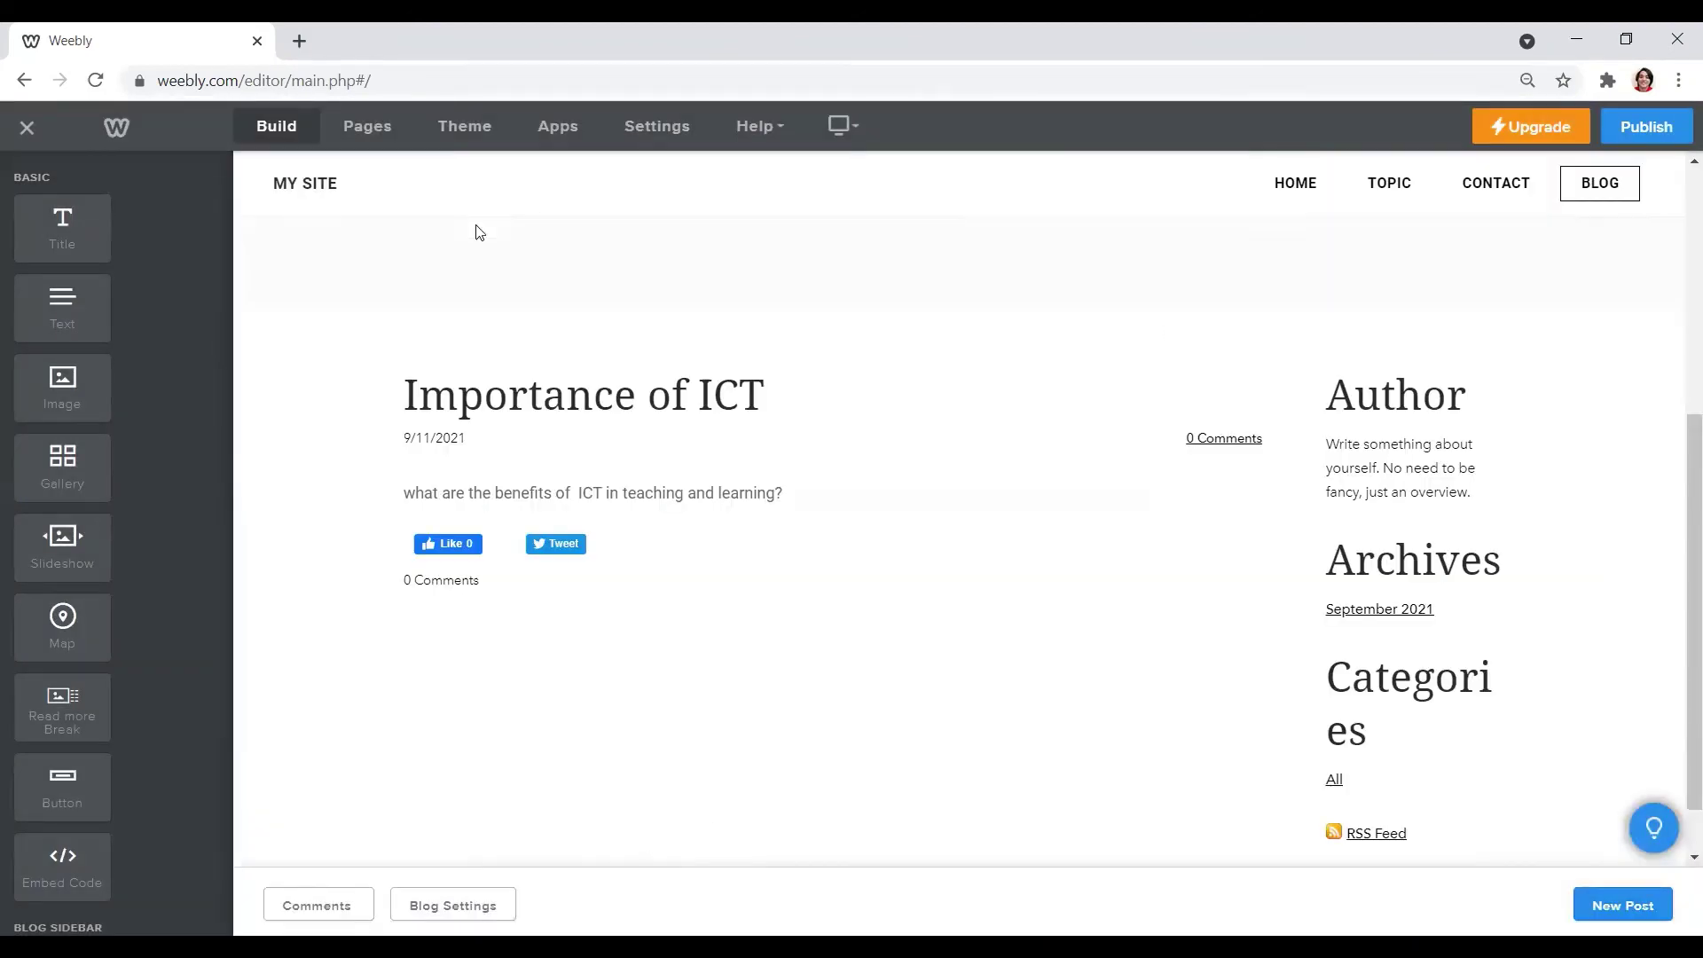